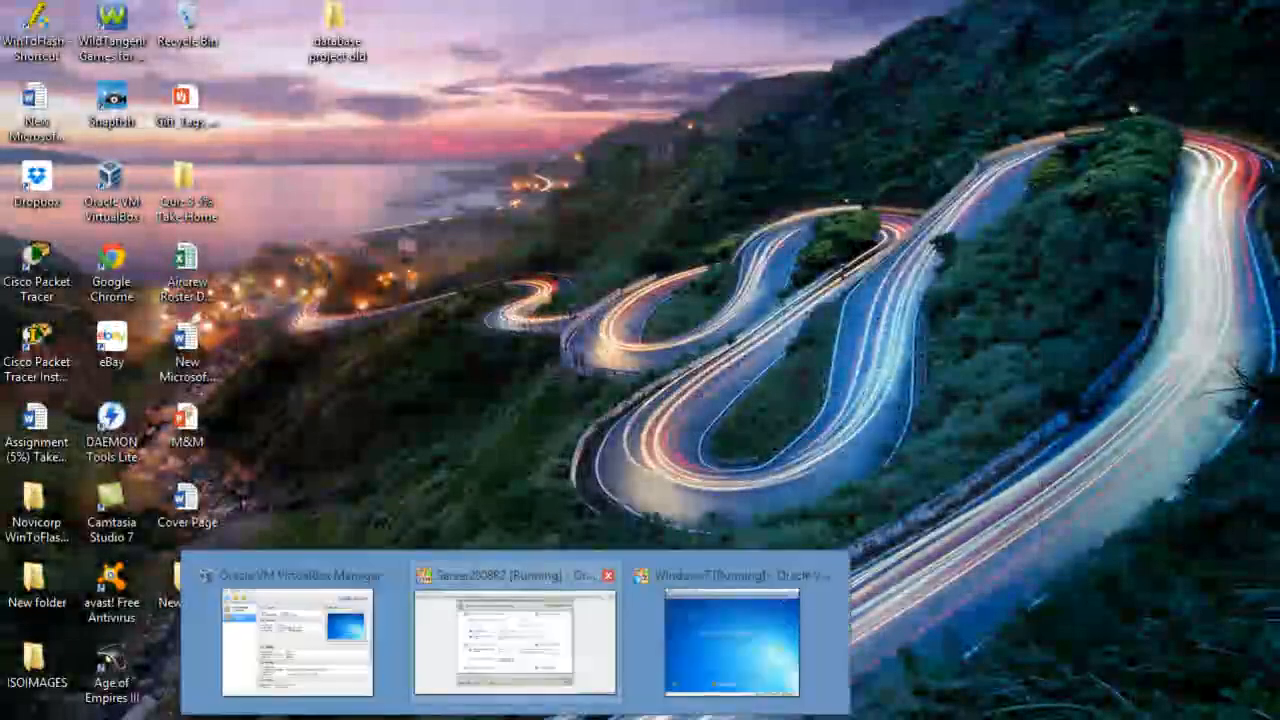
- Switch to the Server2008R2 virtual machine and select Windows Deployment Services as a new server role to add
{"action": "left_click", "coordinate": [520, 640]}
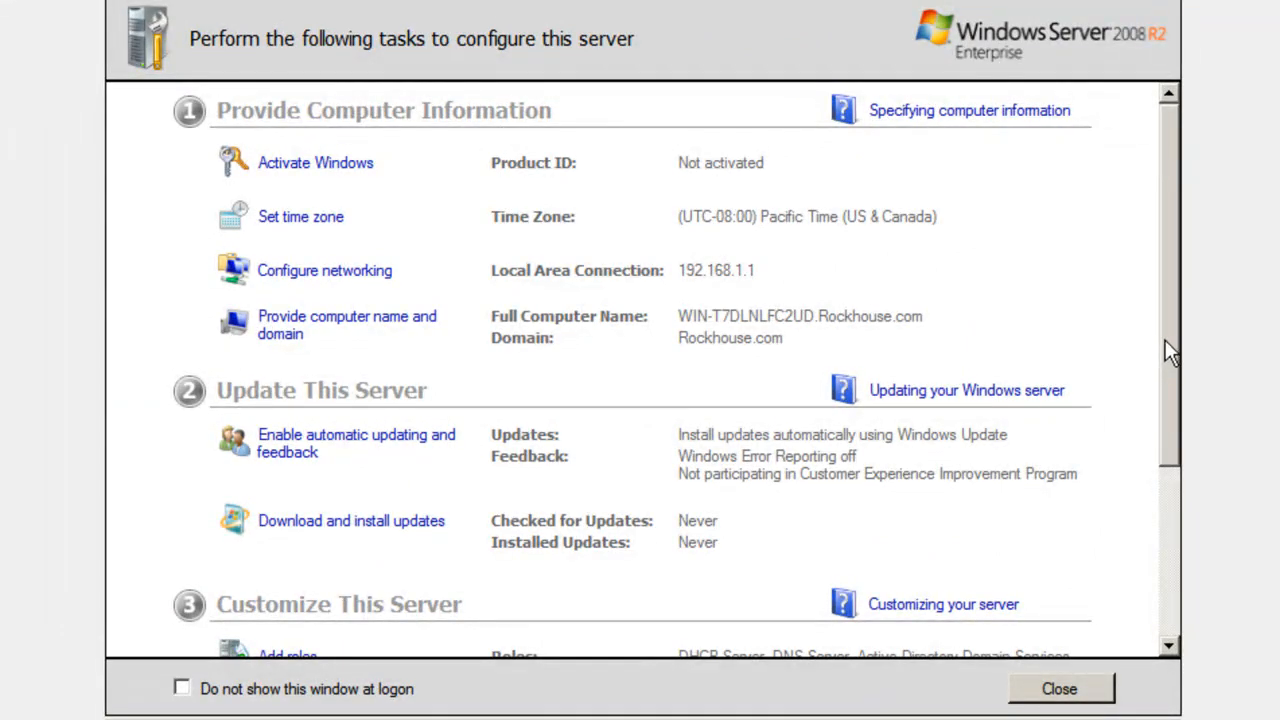
{"action": "left_click_drag", "start_coordinate": [1170, 352], "coordinate": [1157, 412]}
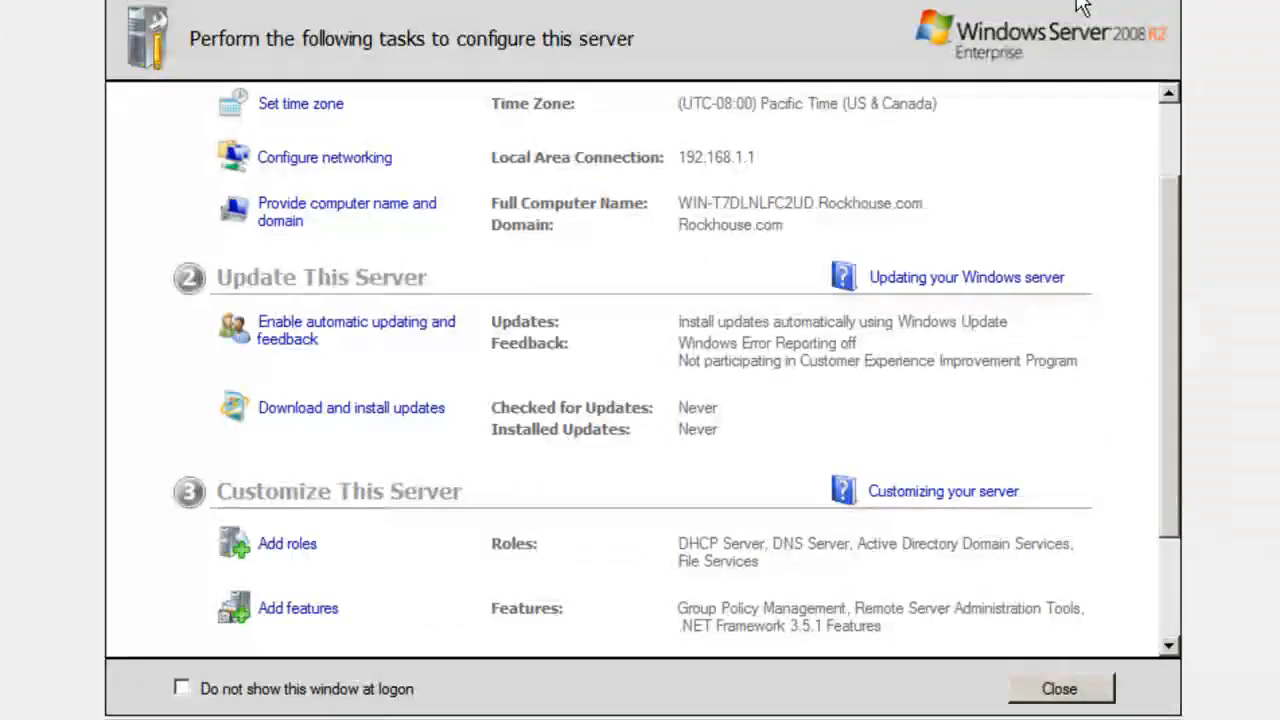
{"action": "left_click", "coordinate": [300, 550]}
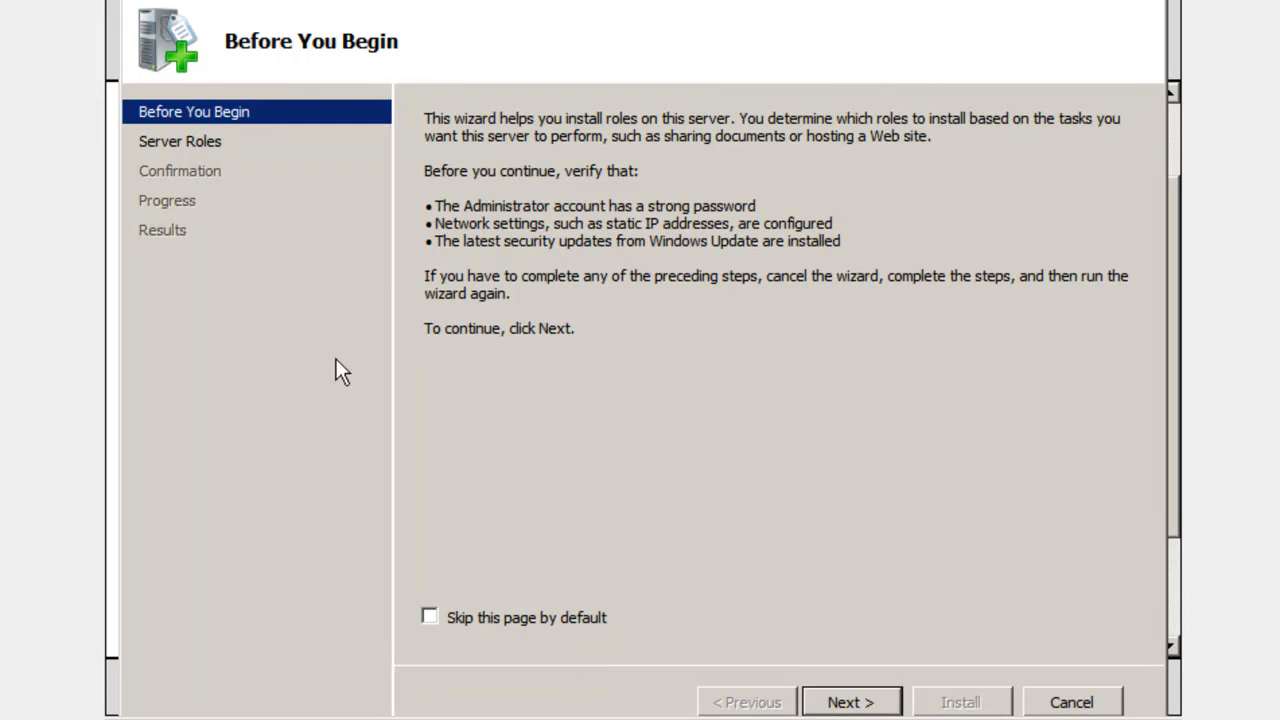
{"action": "left_click", "coordinate": [207, 143]}
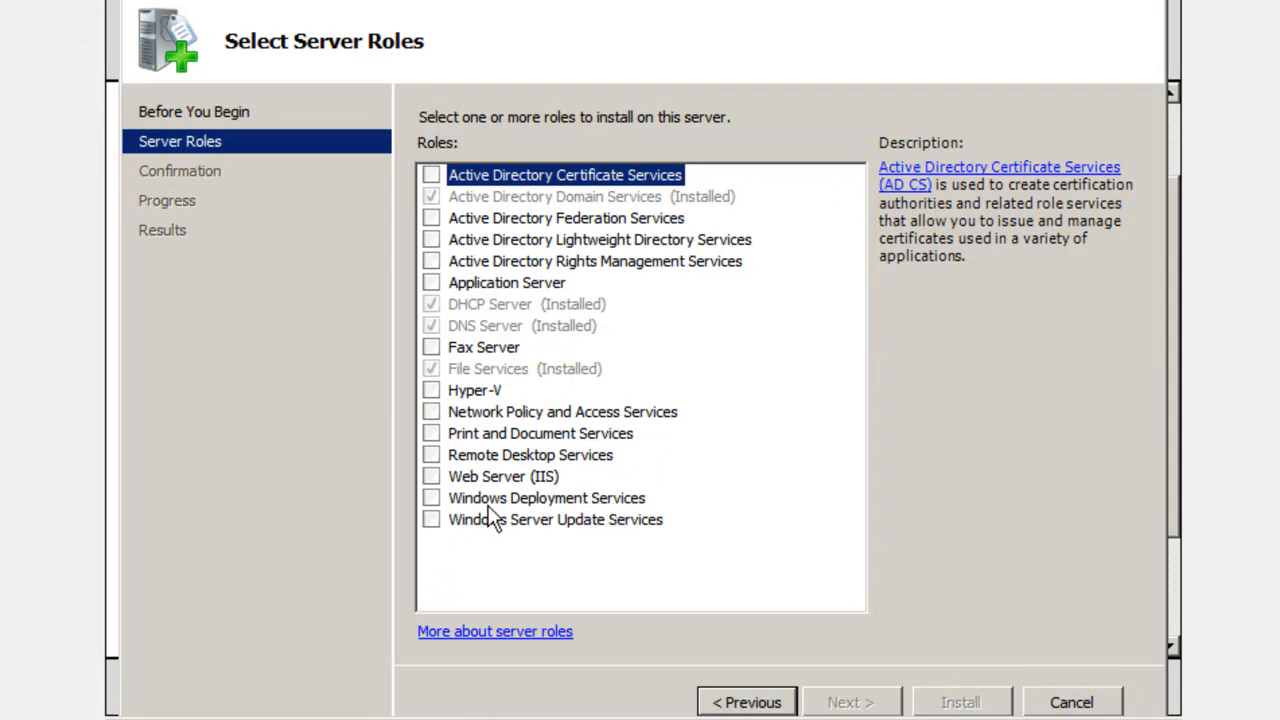
{"action": "left_click", "coordinate": [432, 498]}
{"action": "left_click", "coordinate": [860, 704]}
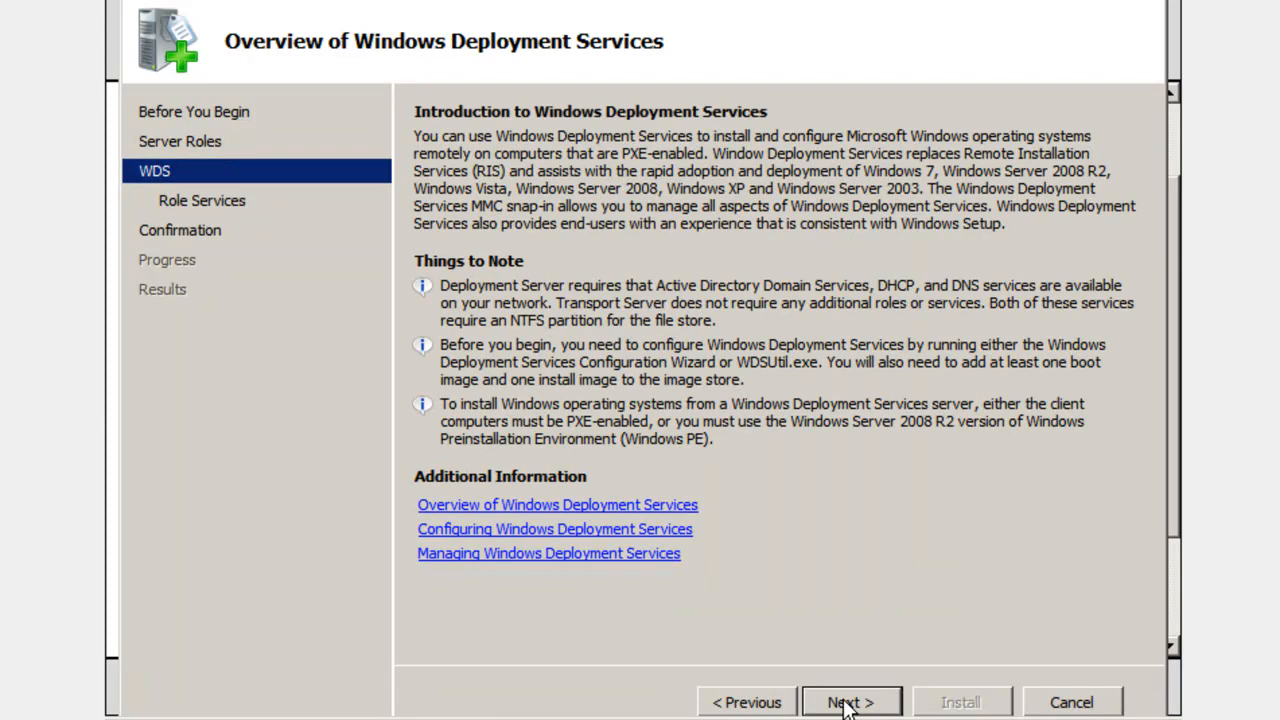
- Install the Windows Deployment Services role with both the Deployment Server and Transport Server role services
{"action": "left_click", "coordinate": [846, 704]}
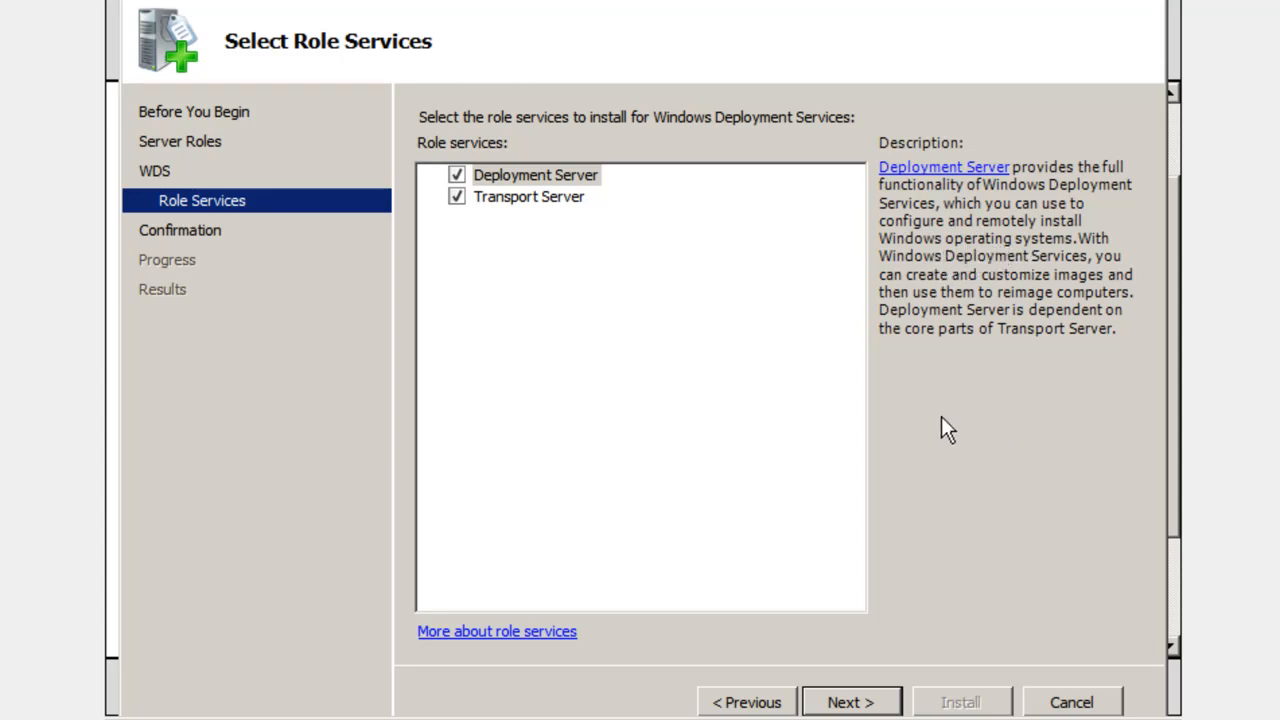
{"action": "left_click", "coordinate": [888, 702]}
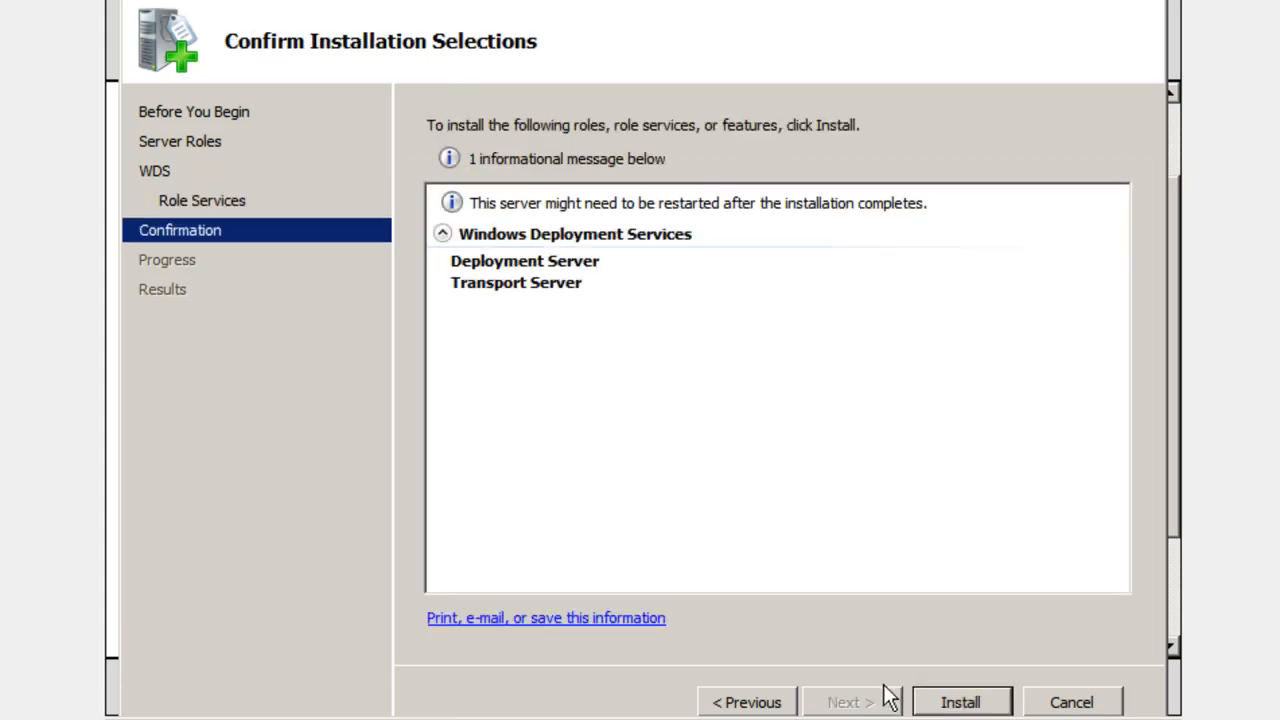
{"action": "left_click", "coordinate": [962, 703]}
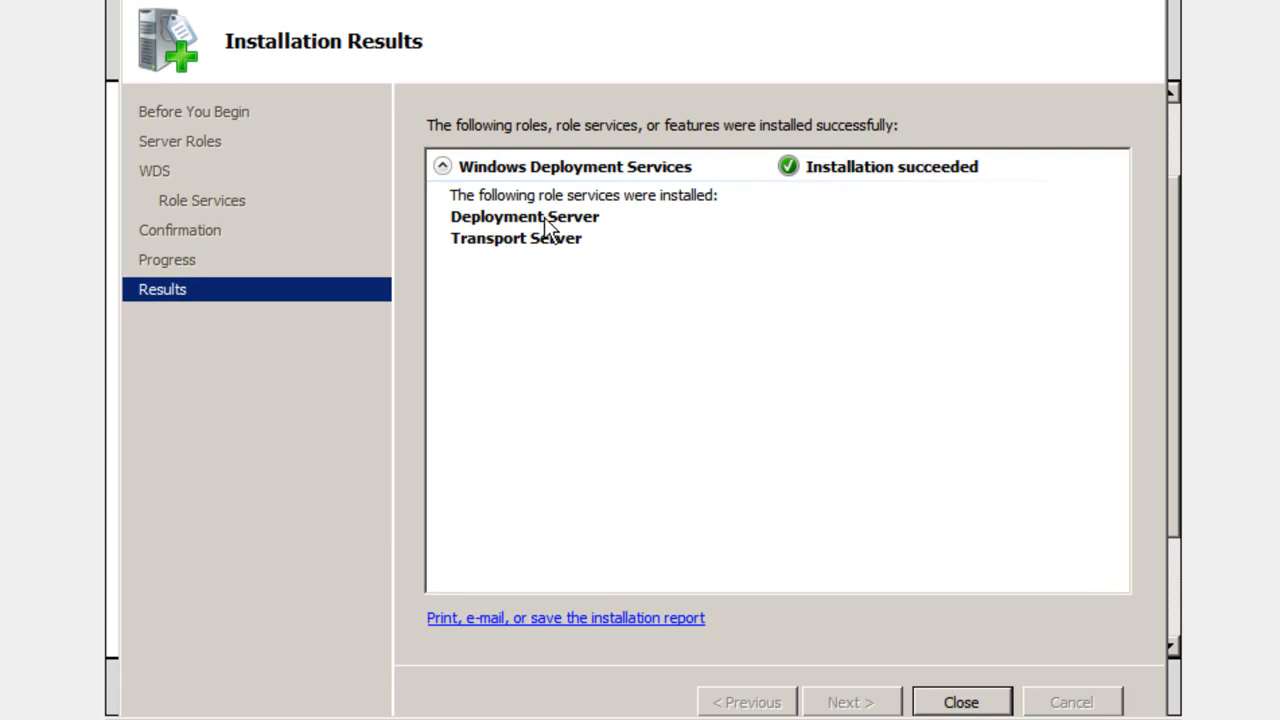
{"action": "left_click", "coordinate": [961, 702]}
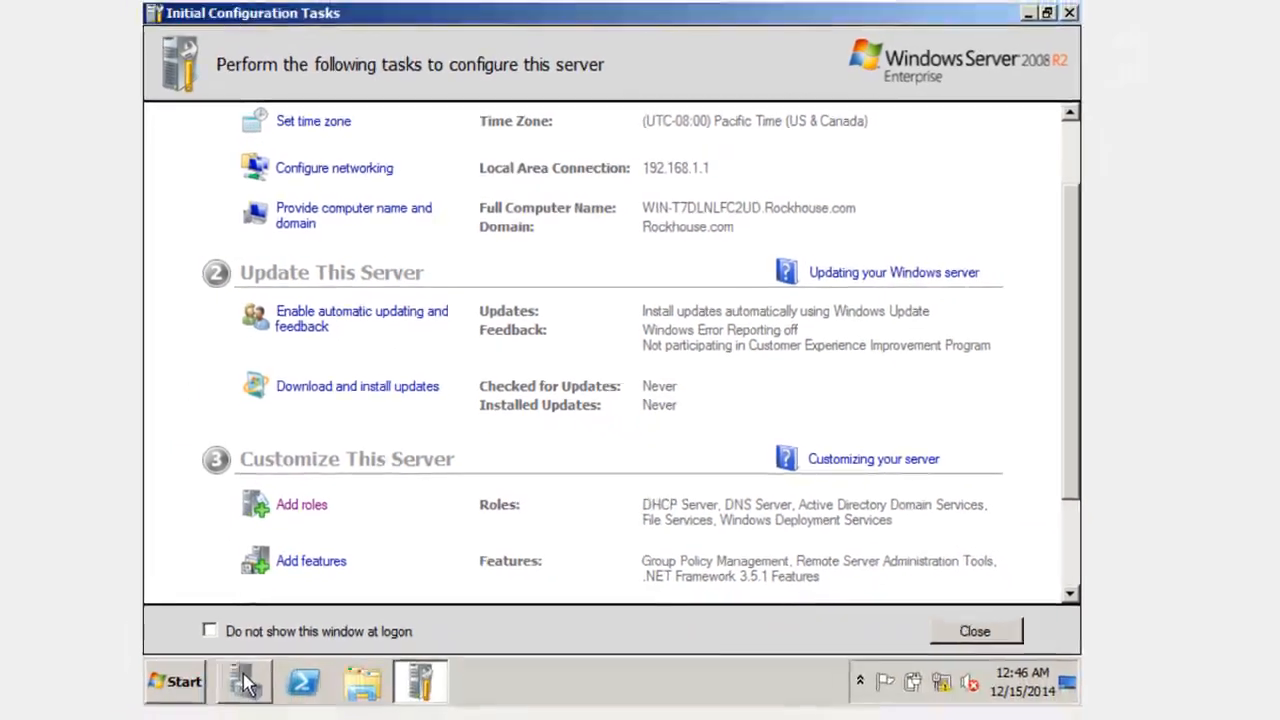
- Open the WIN-T7DLNLFC2UD.Rockhouse.com server under Windows Deployment Services in Server Manager
{"action": "left_click", "coordinate": [244, 676]}
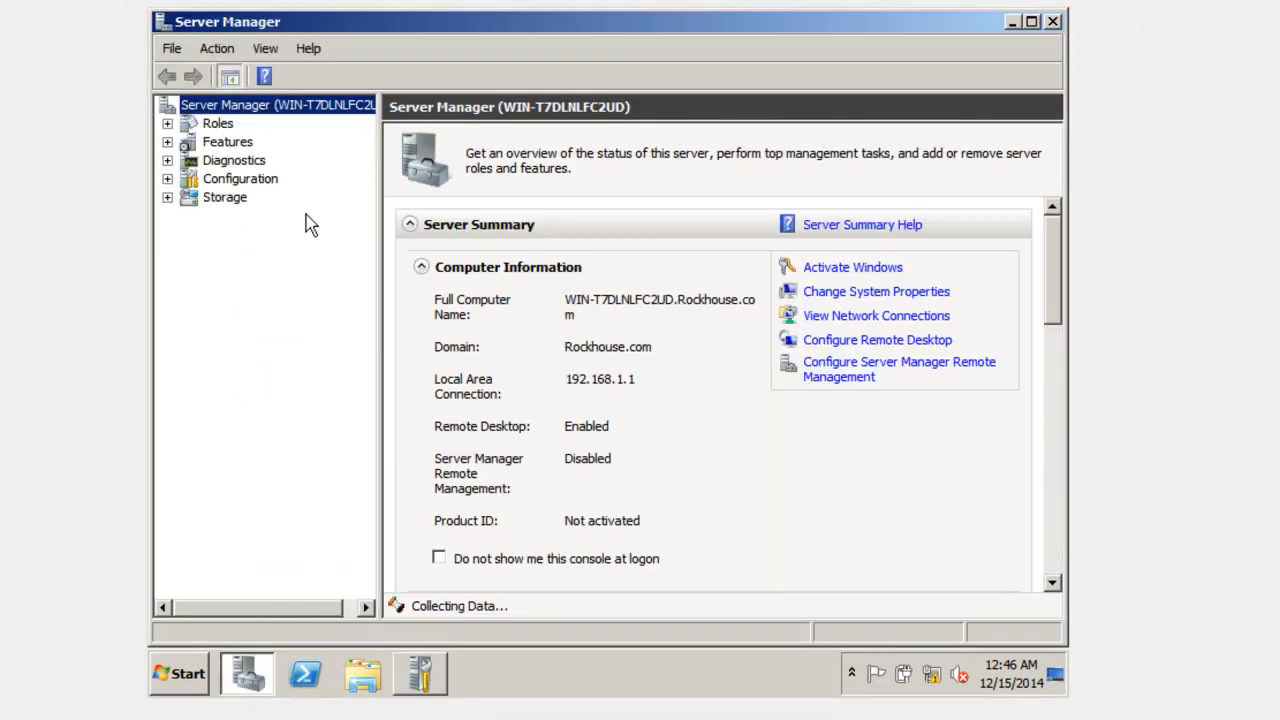
{"action": "left_click", "coordinate": [167, 123]}
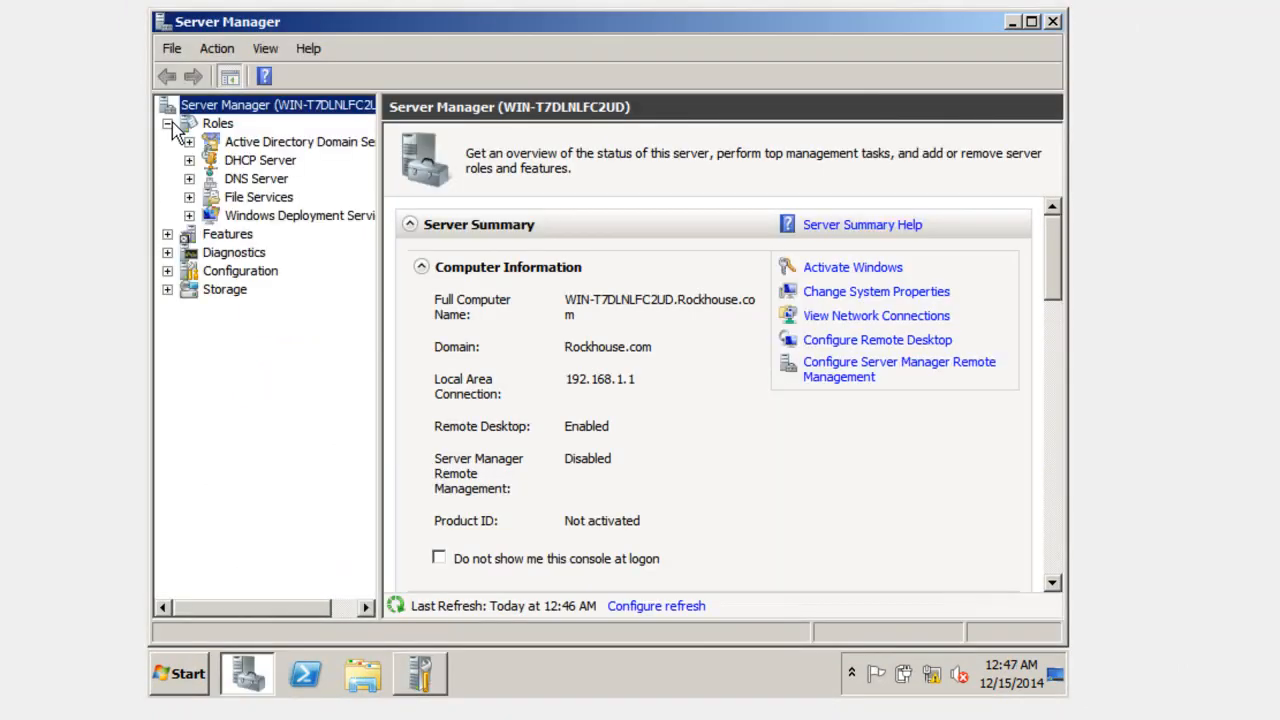
{"action": "left_click", "coordinate": [237, 224]}
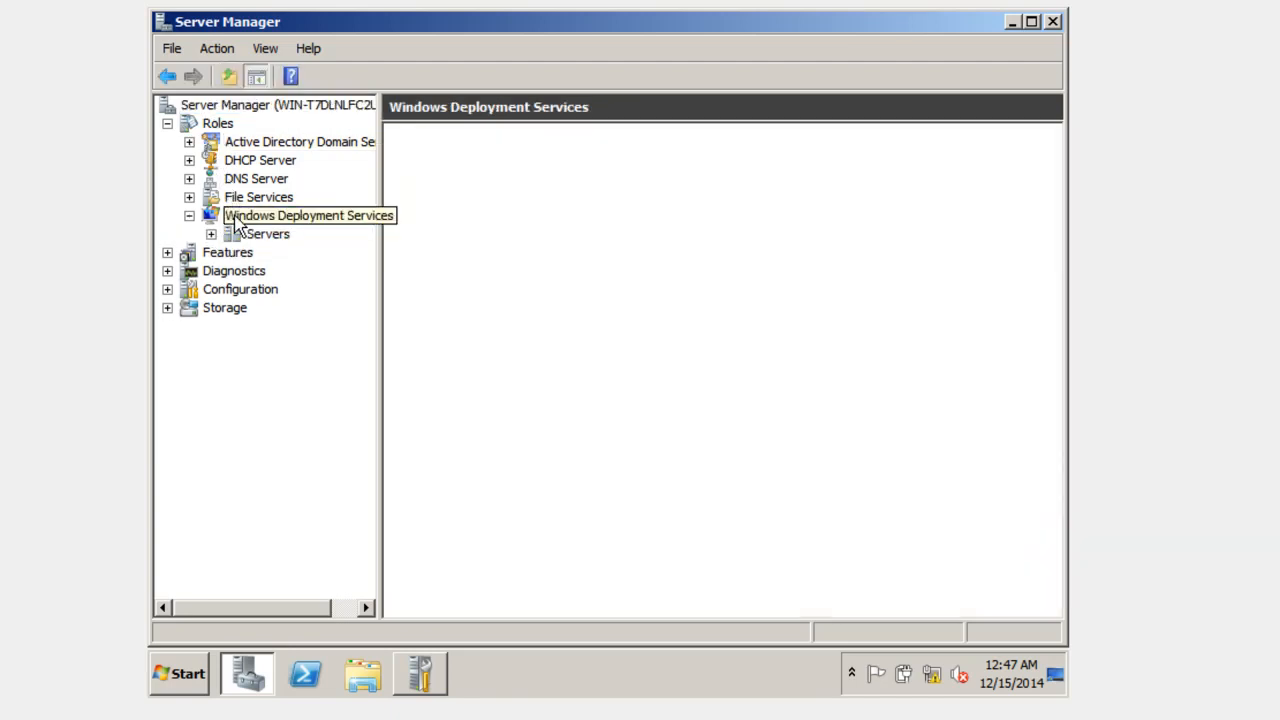
{"action": "left_click", "coordinate": [238, 240]}
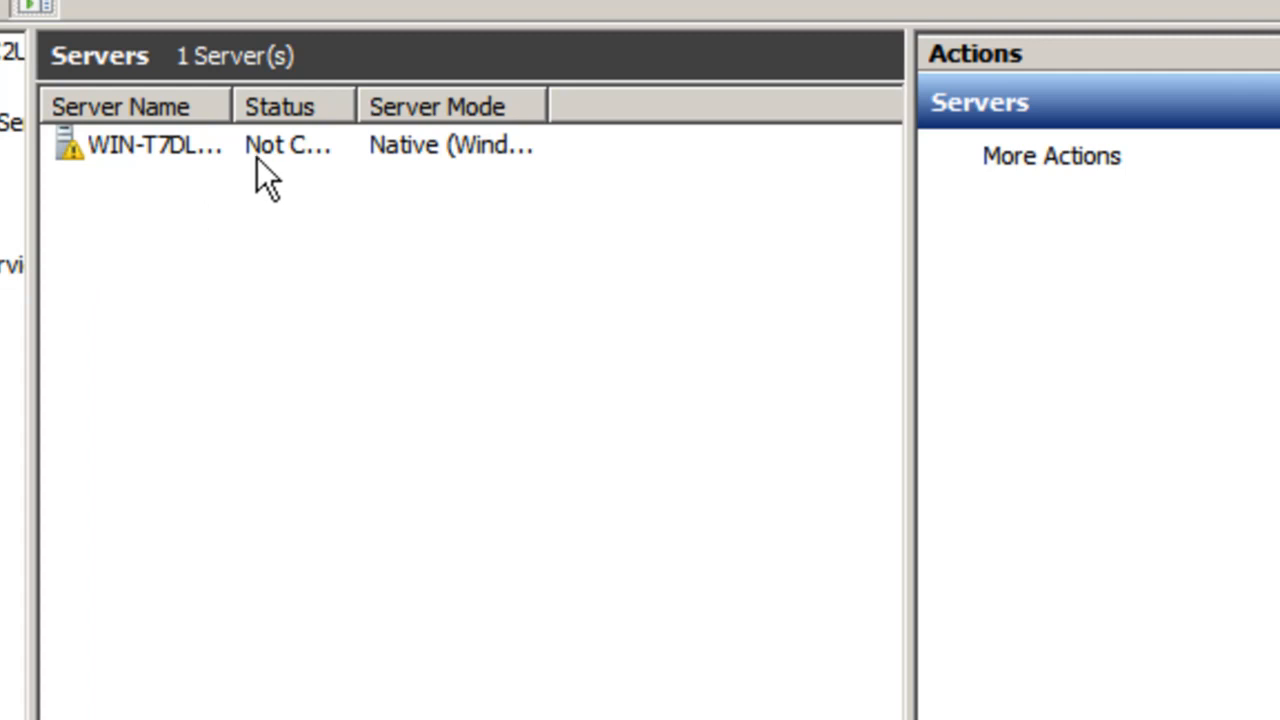
{"action": "left_click", "coordinate": [323, 146]}
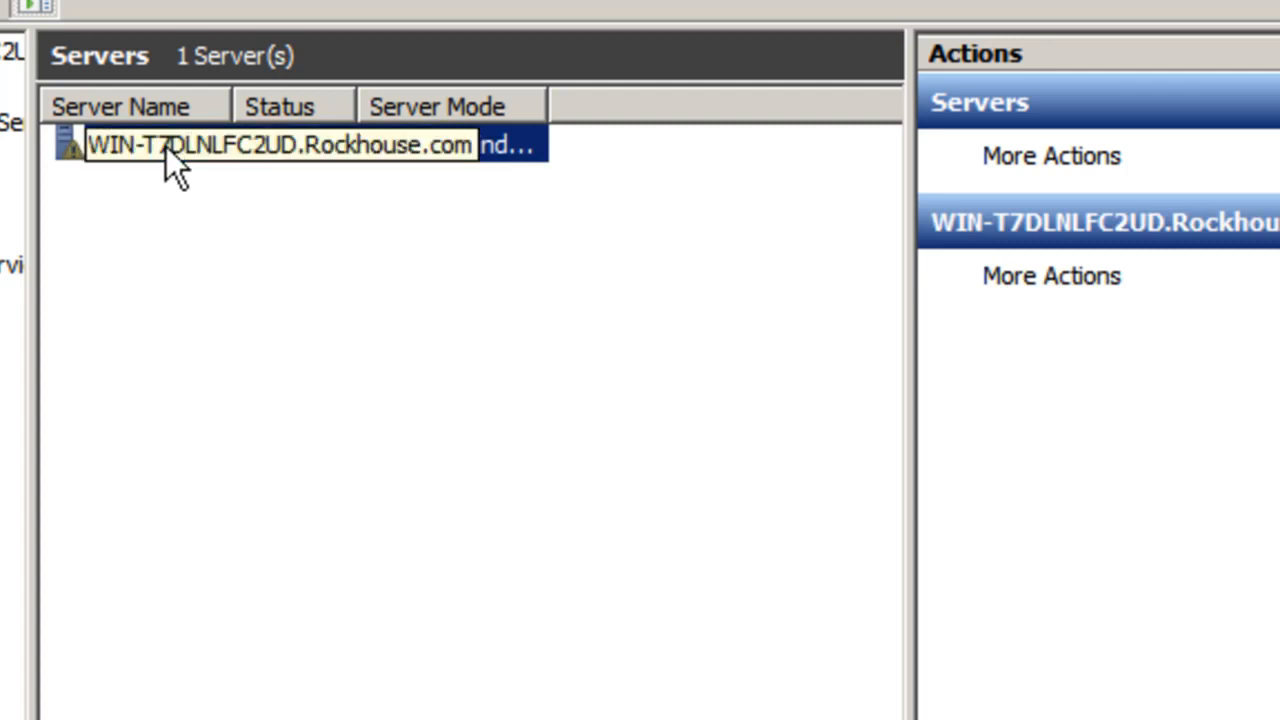
{"action": "double_click", "coordinate": [132, 146]}
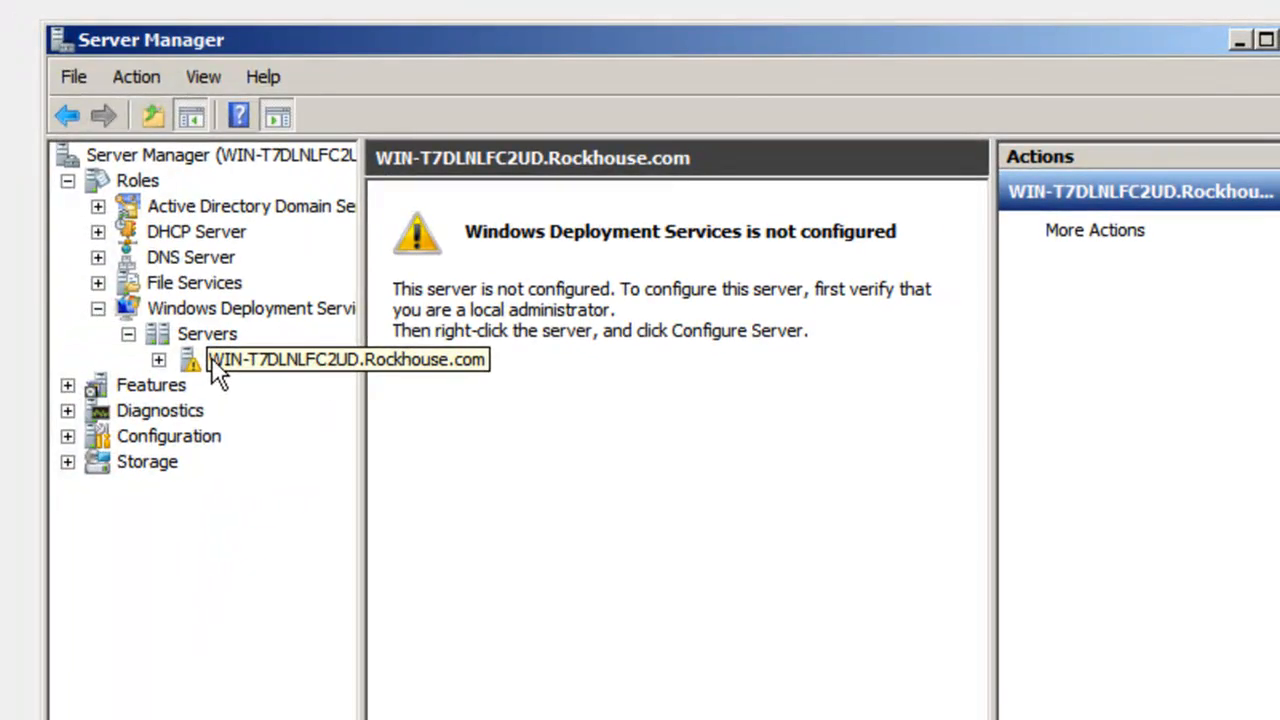
- Start configuring the deployment server and accept C:\RemoteInstall on the system volume as the remote installation folder
{"action": "right_click", "coordinate": [206, 362]}
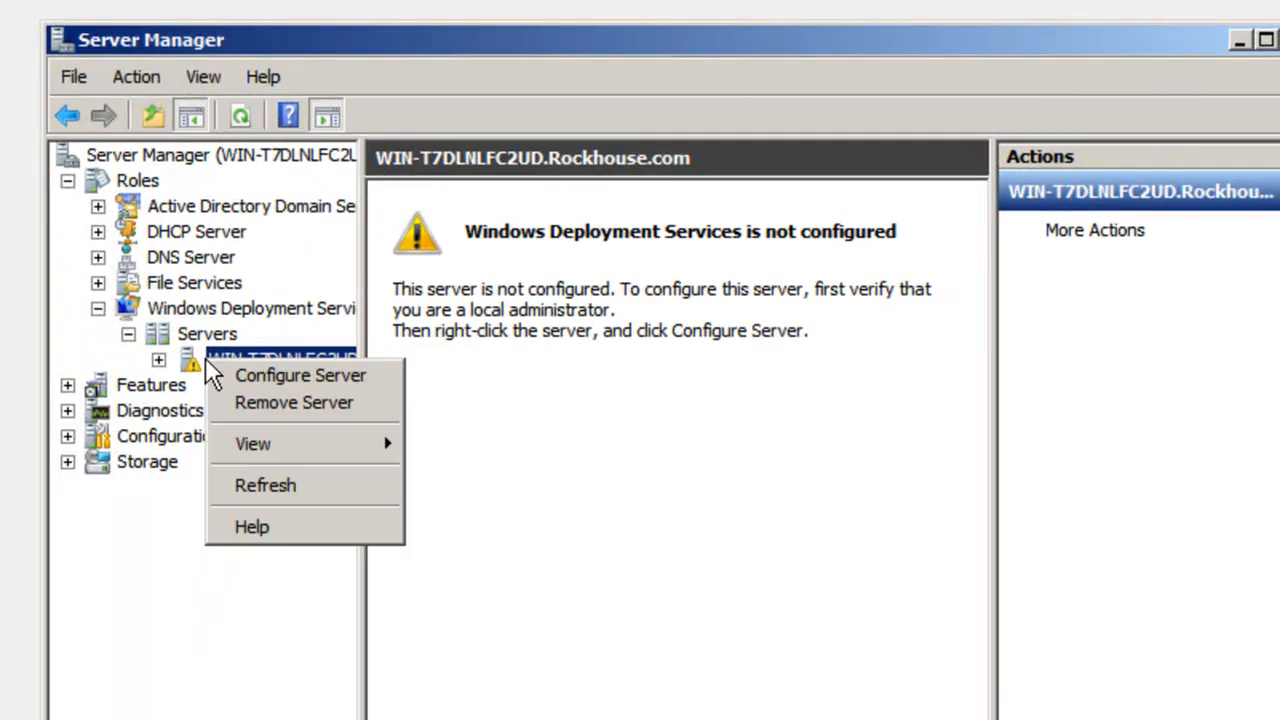
{"action": "left_click", "coordinate": [290, 375]}
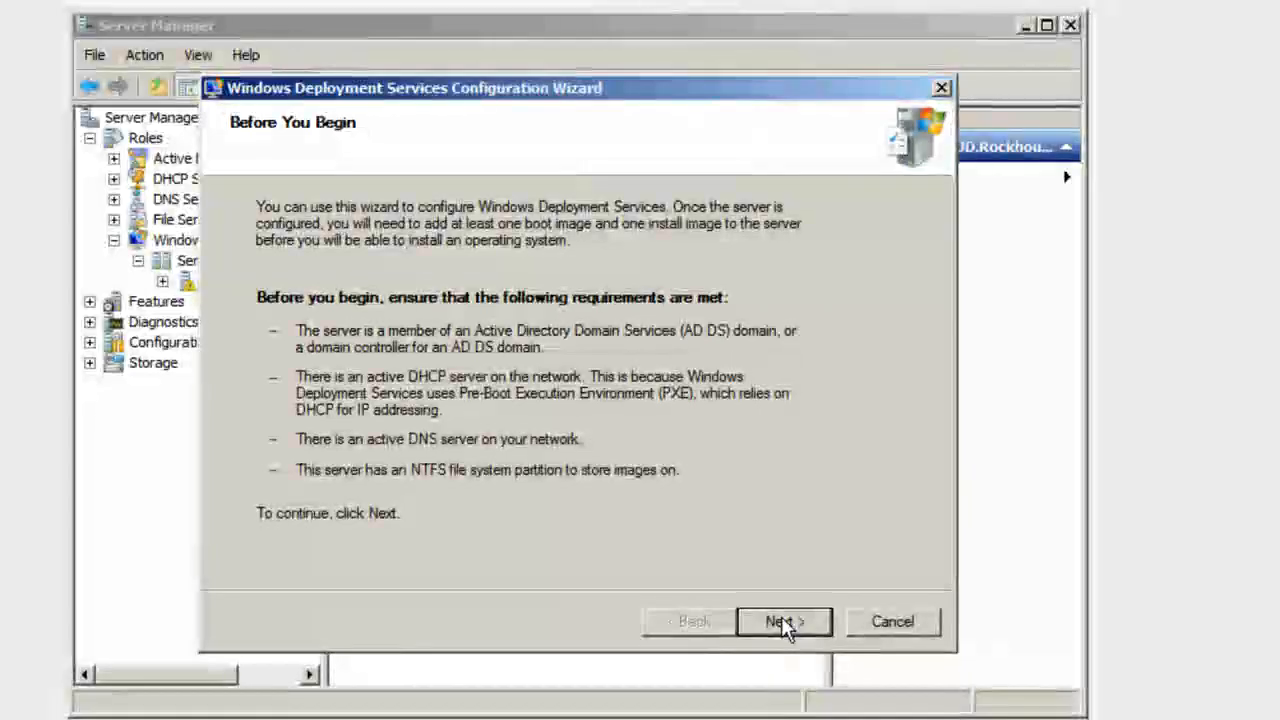
{"action": "left_click", "coordinate": [820, 663]}
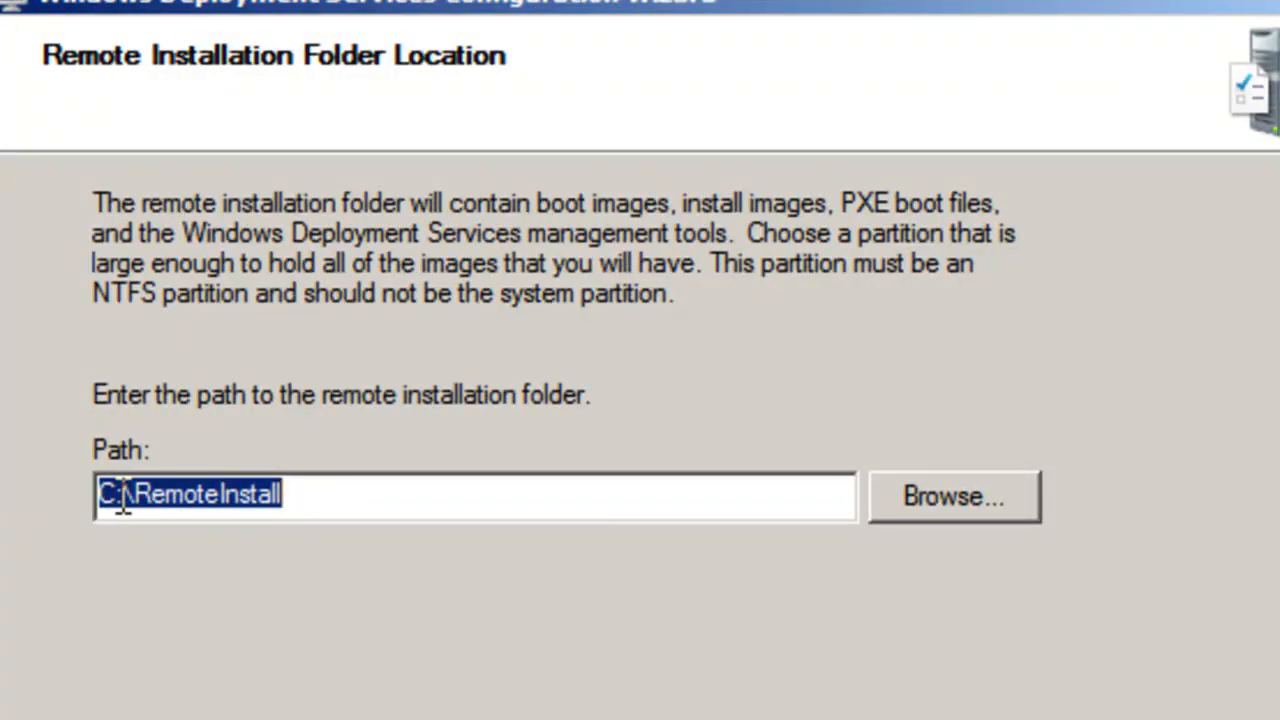
{"action": "left_click_drag", "start_coordinate": [117, 502], "coordinate": [100, 520]}
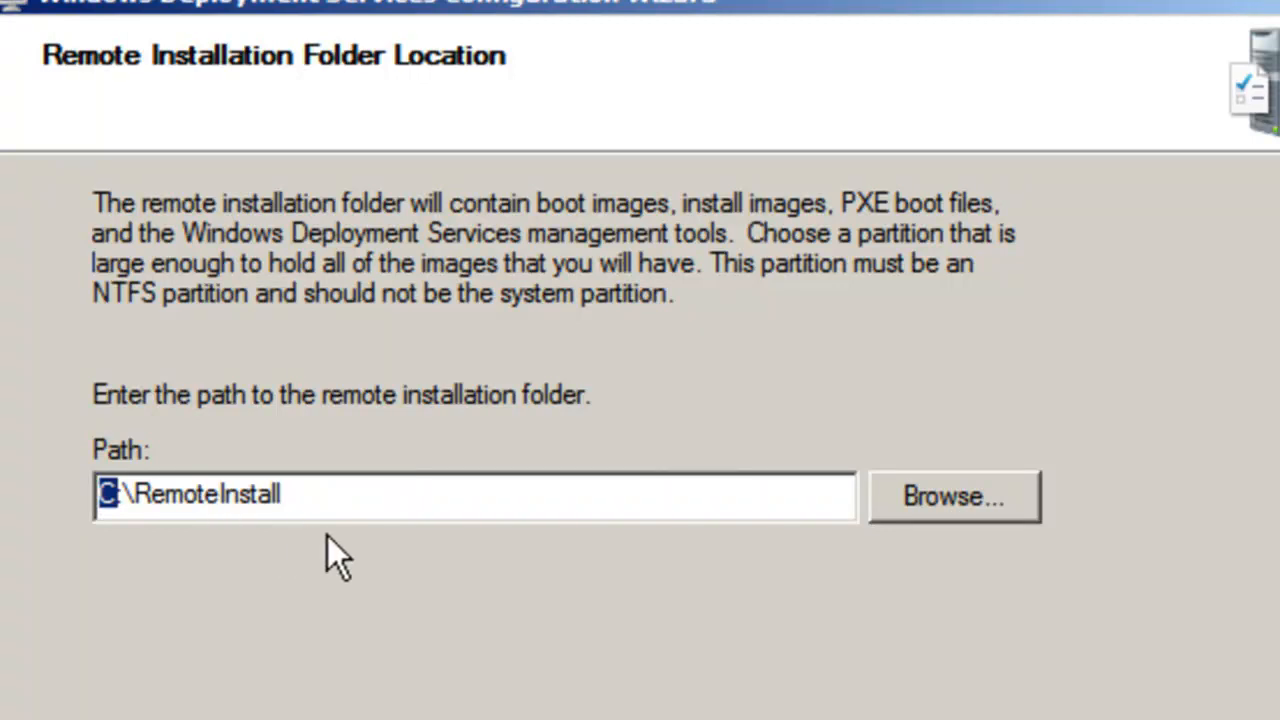
{"action": "key", "text": "Return"}
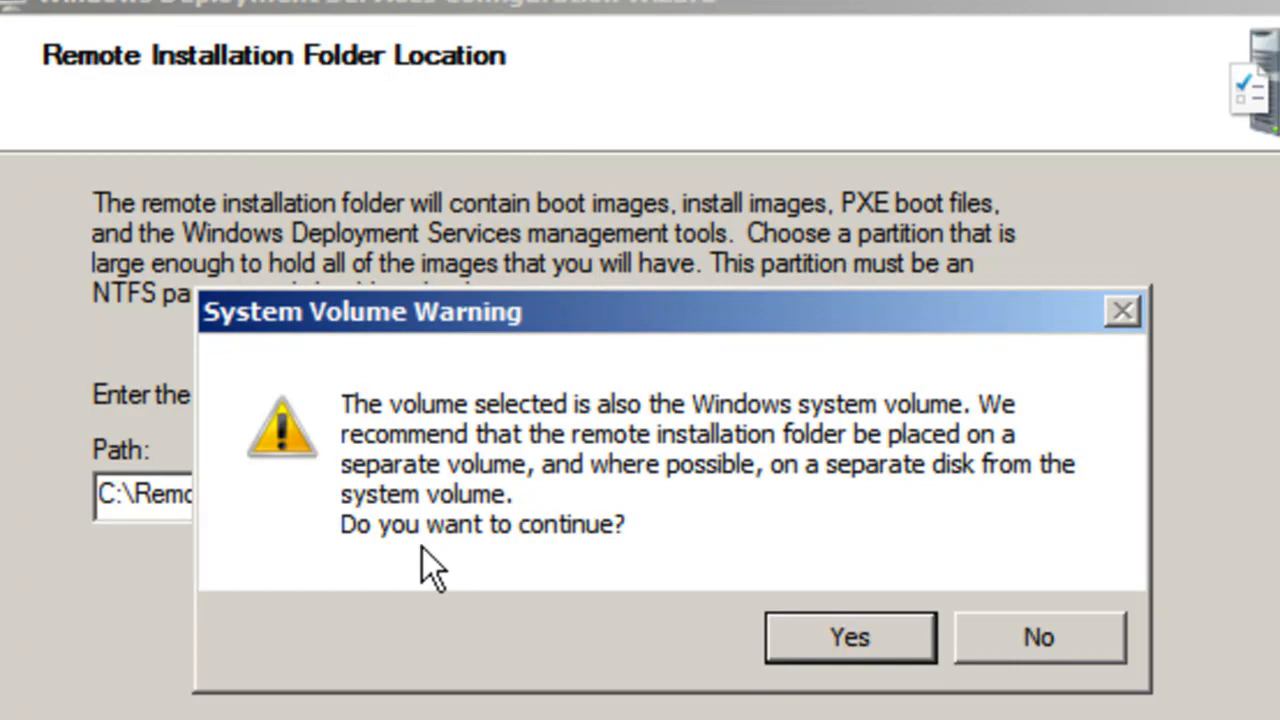
{"action": "left_click", "coordinate": [853, 628]}
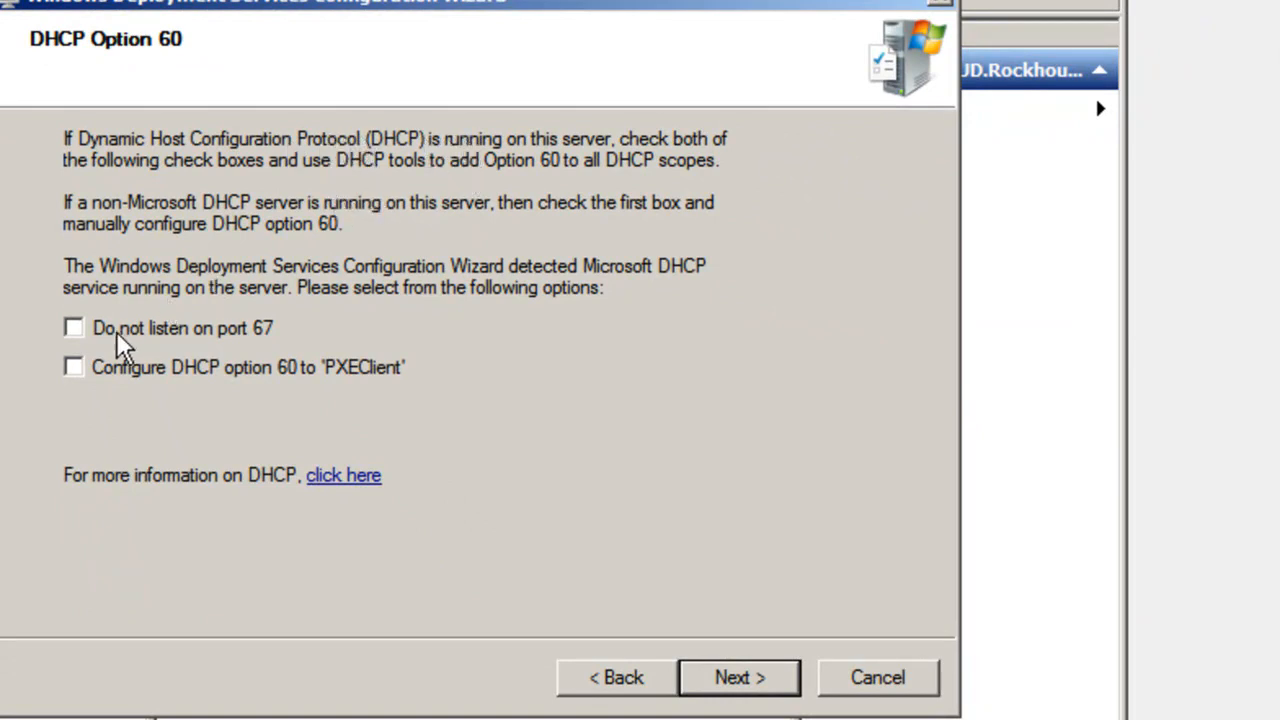
- Enable "Do not listen on port 67" and configure DHCP option 60 to 'PXEClient'
{"action": "left_click", "coordinate": [71, 329]}
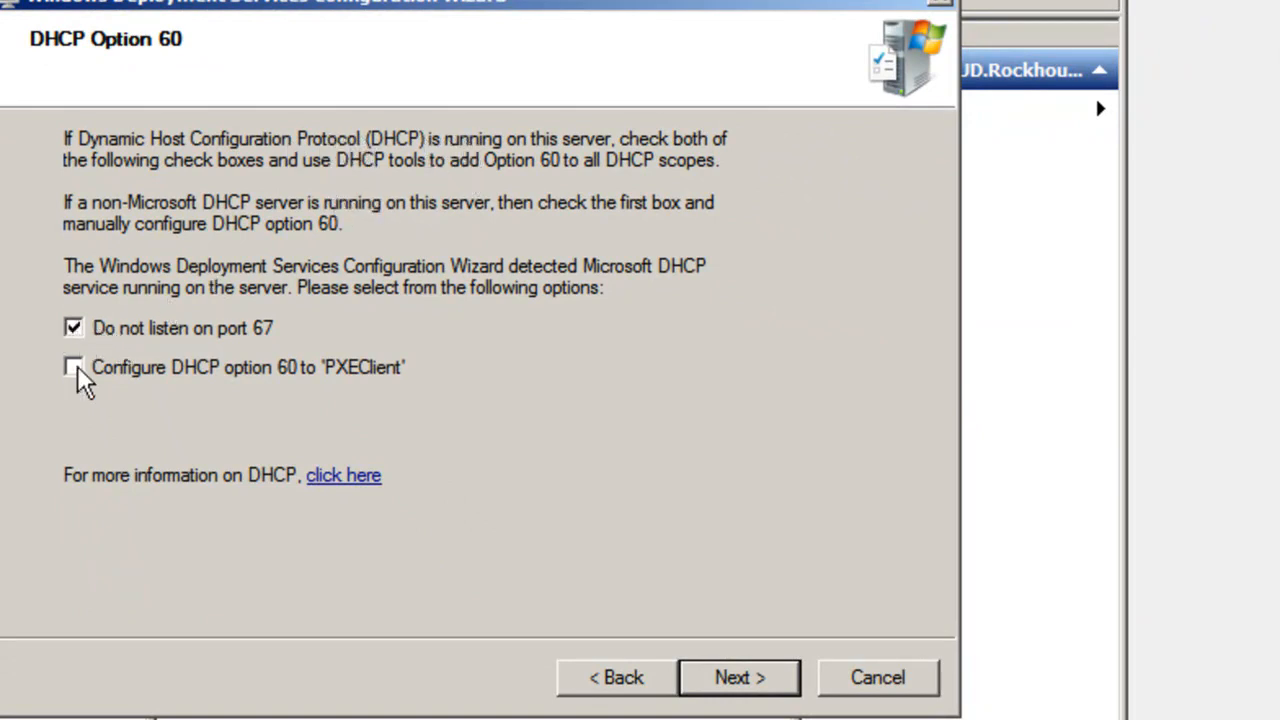
{"action": "left_click", "coordinate": [74, 368]}
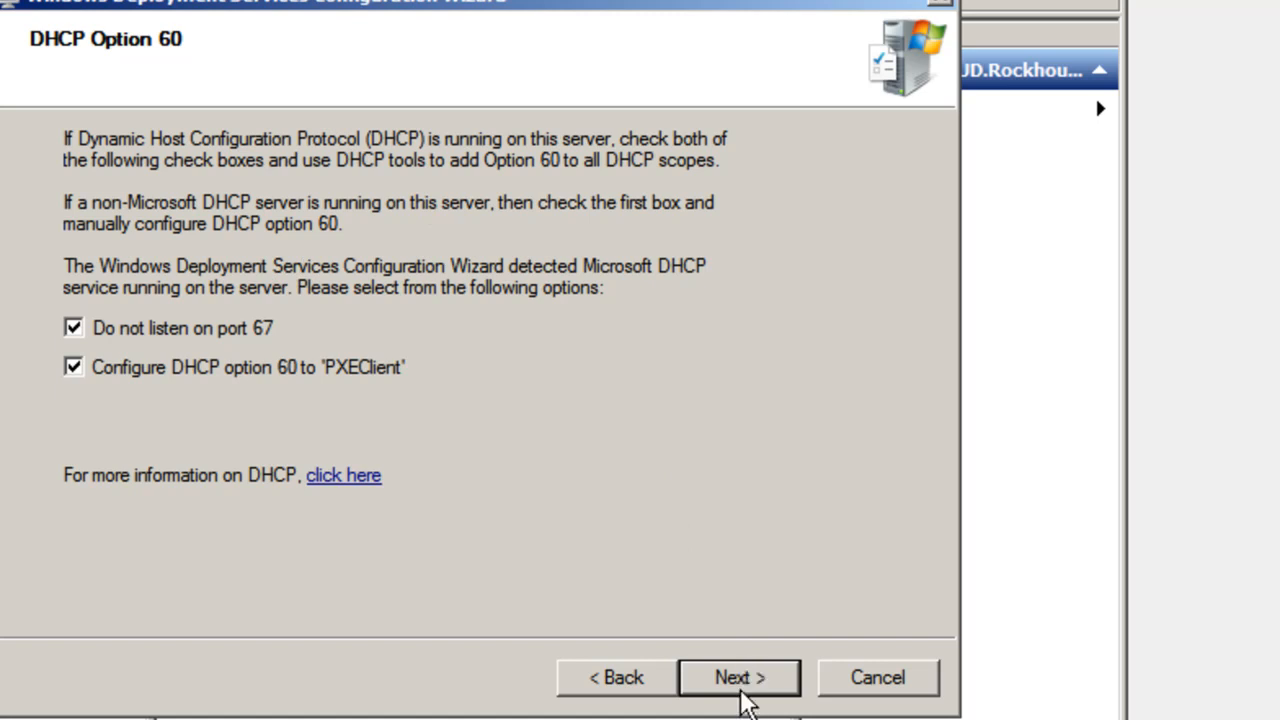
{"action": "left_click", "coordinate": [738, 680]}
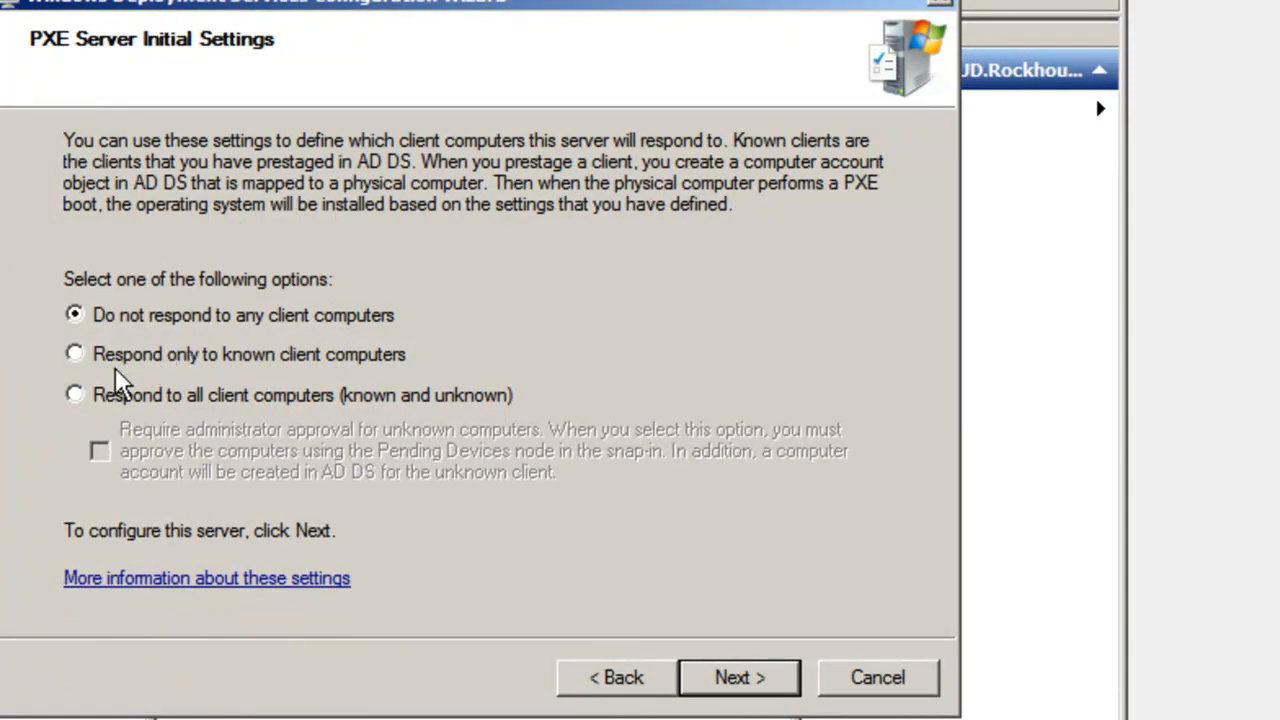
- Set the PXE server to respond to all known and unknown client computers, and exit the follow-up image wizard without adding images
{"action": "left_click", "coordinate": [76, 395]}
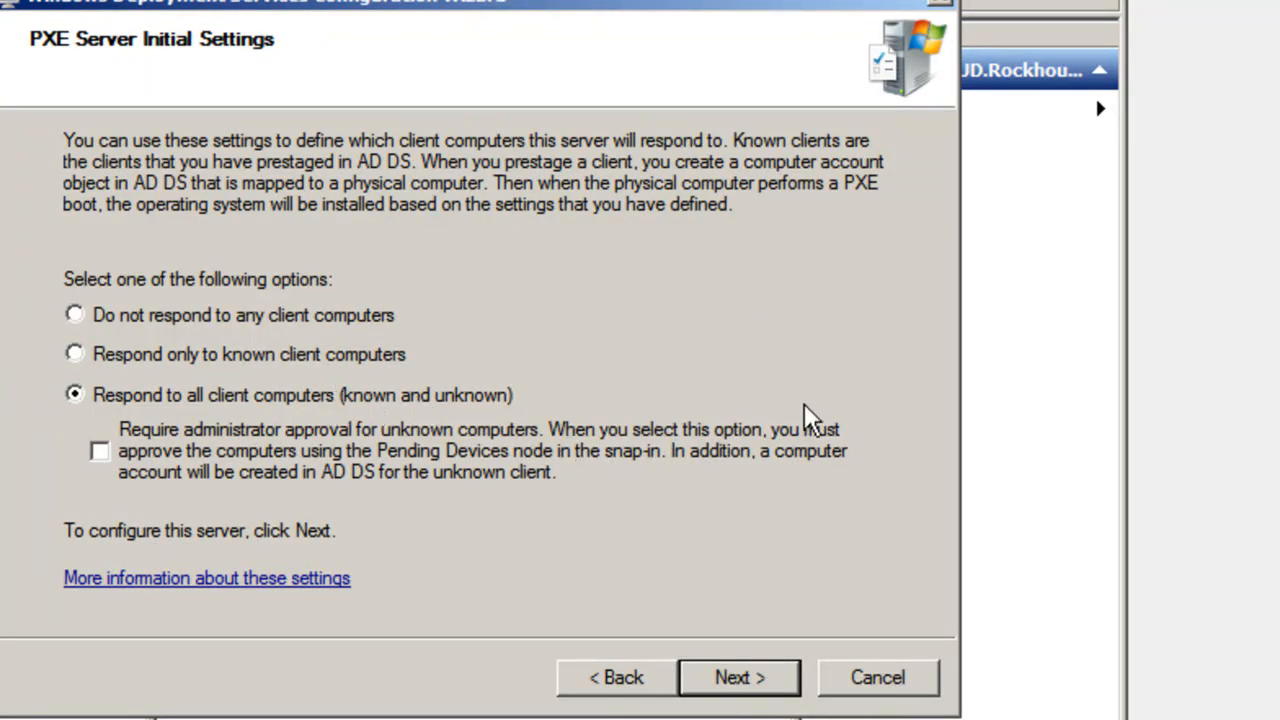
{"action": "left_click", "coordinate": [765, 681]}
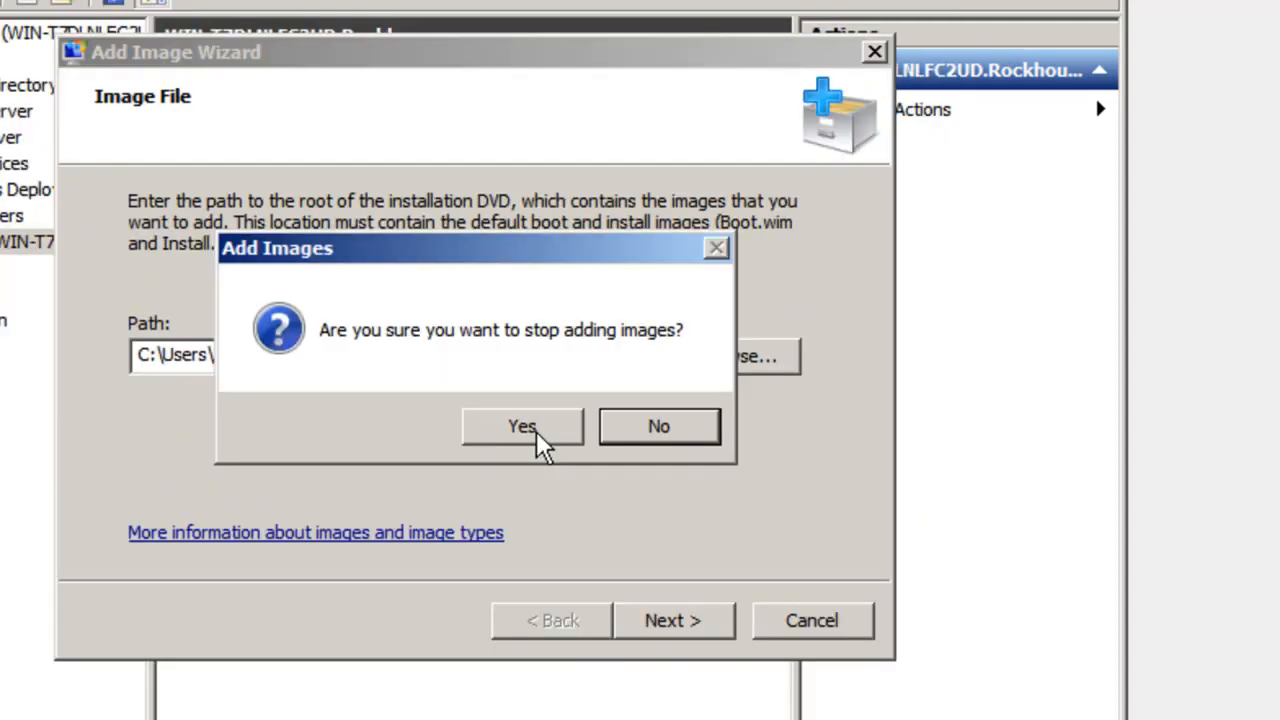
{"action": "left_click", "coordinate": [536, 431]}
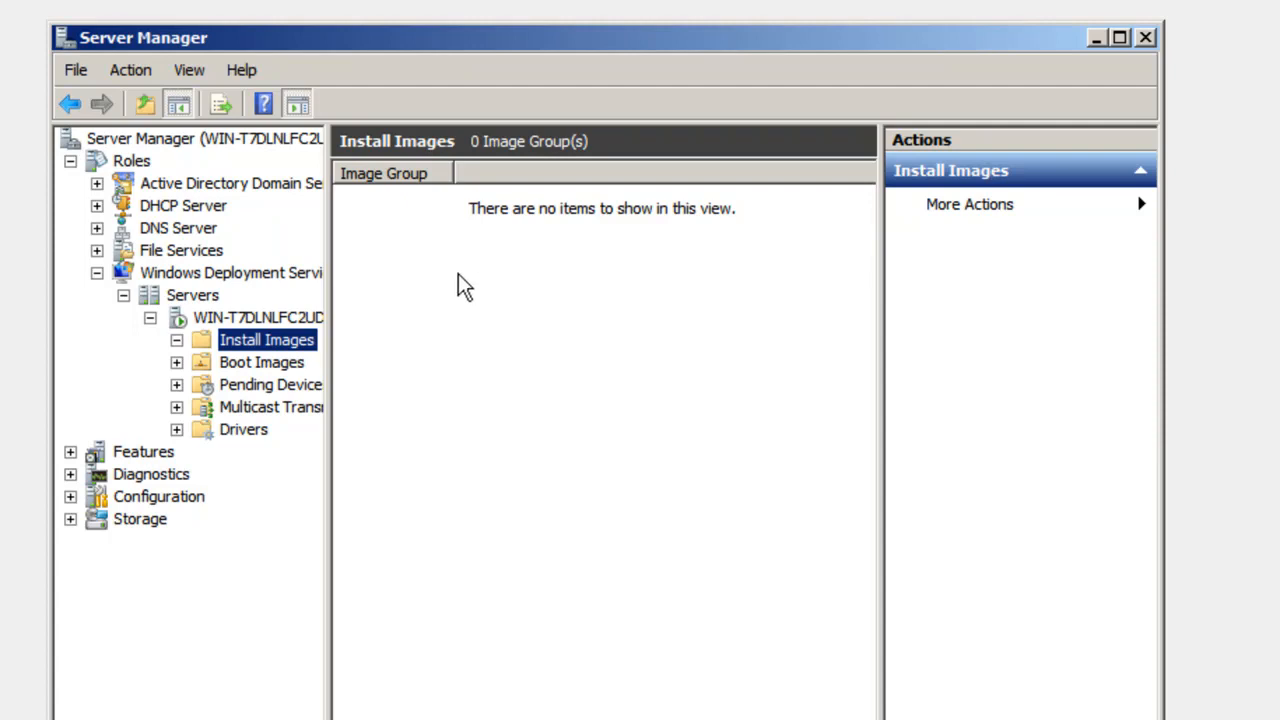
- Start adding a boot image, using BOOT.WIM from the SOURCES folder on the D: drive as its image file
{"action": "right_click", "coordinate": [266, 361]}
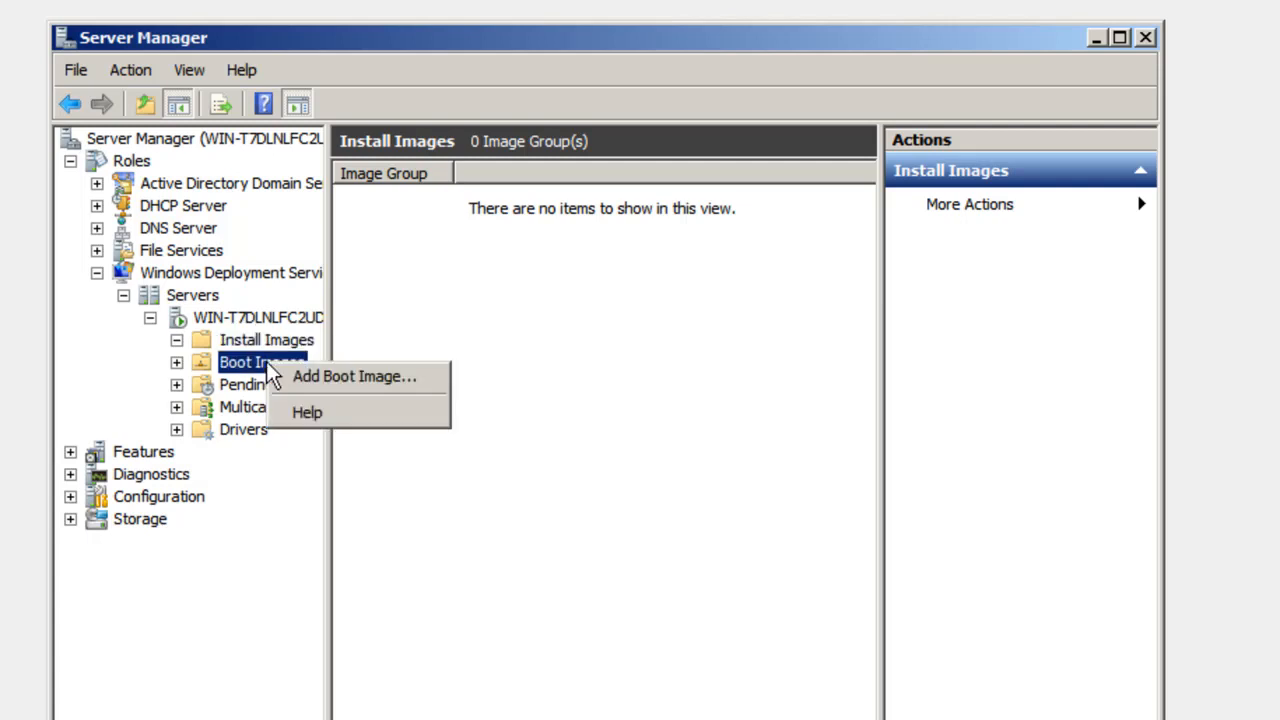
{"action": "left_click", "coordinate": [347, 376]}
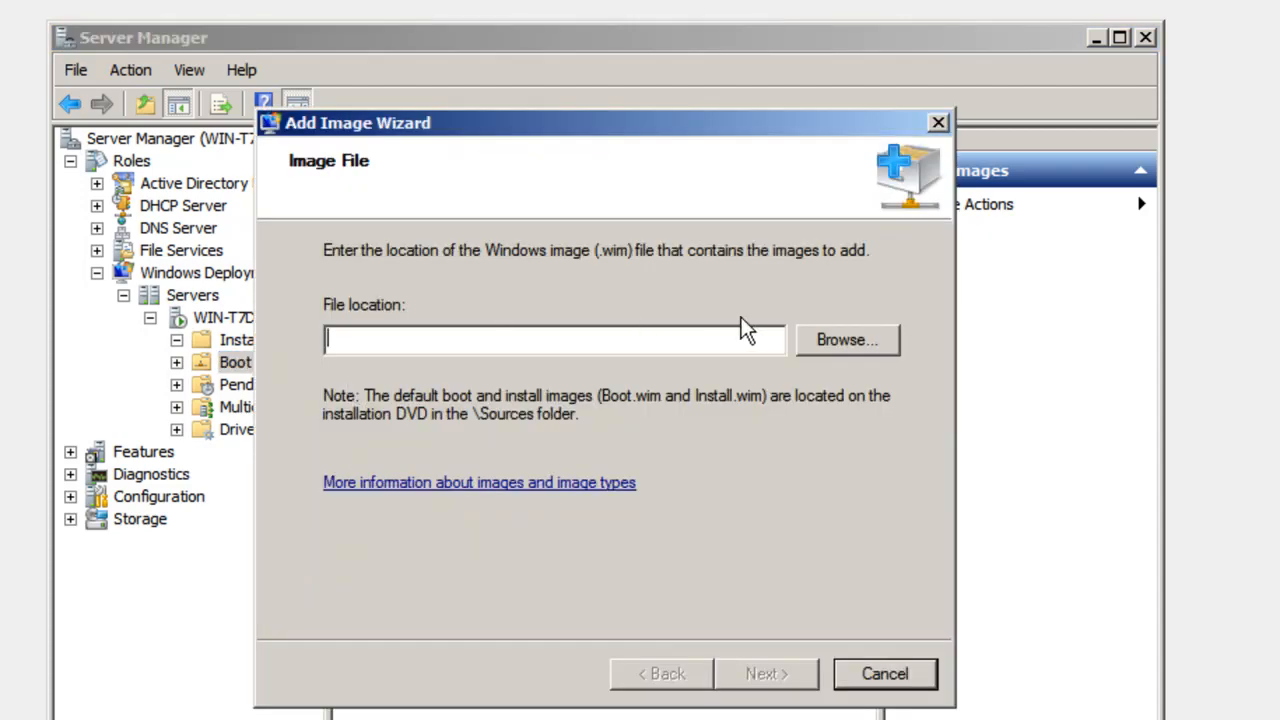
{"action": "left_click", "coordinate": [837, 340]}
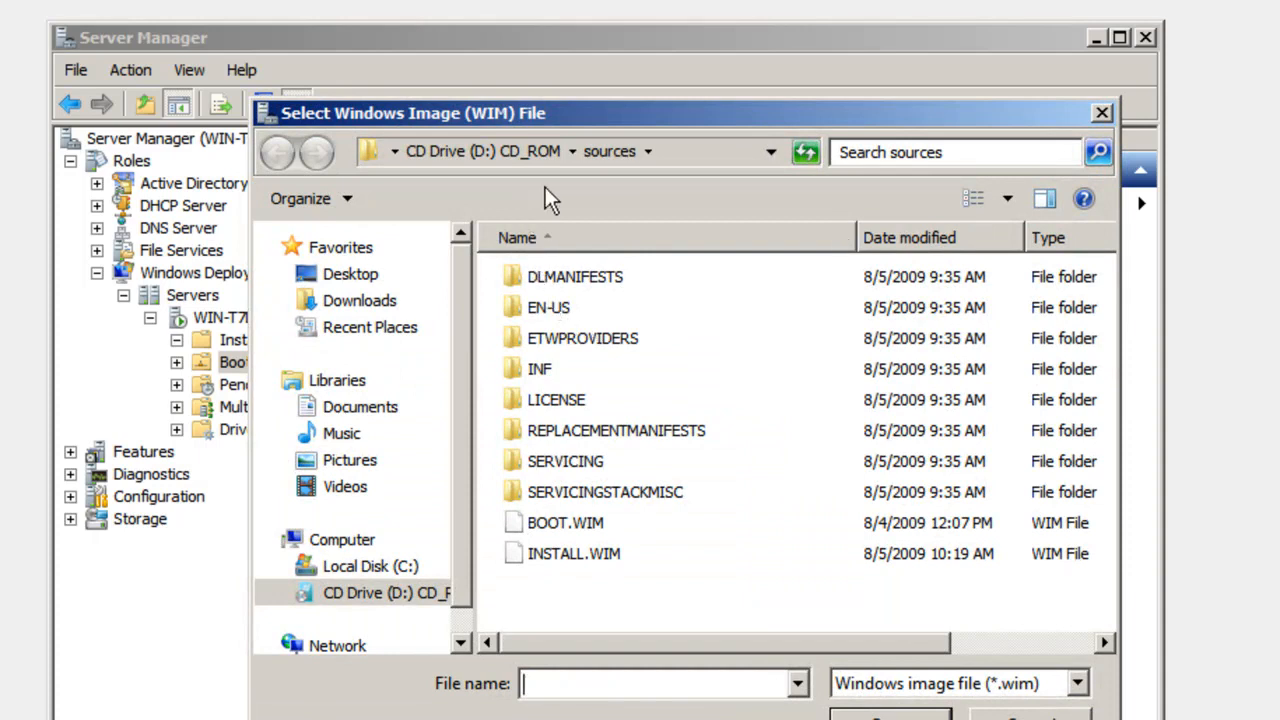
{"action": "left_click", "coordinate": [528, 156]}
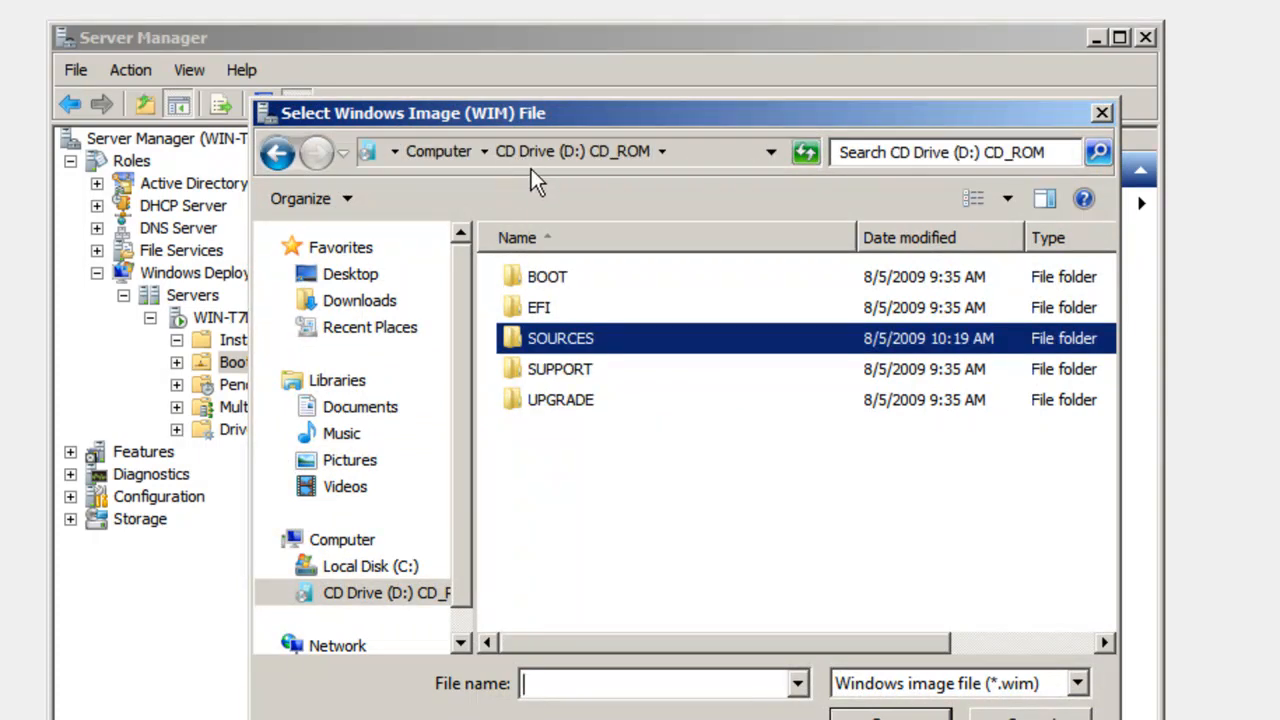
{"action": "double_click", "coordinate": [610, 343]}
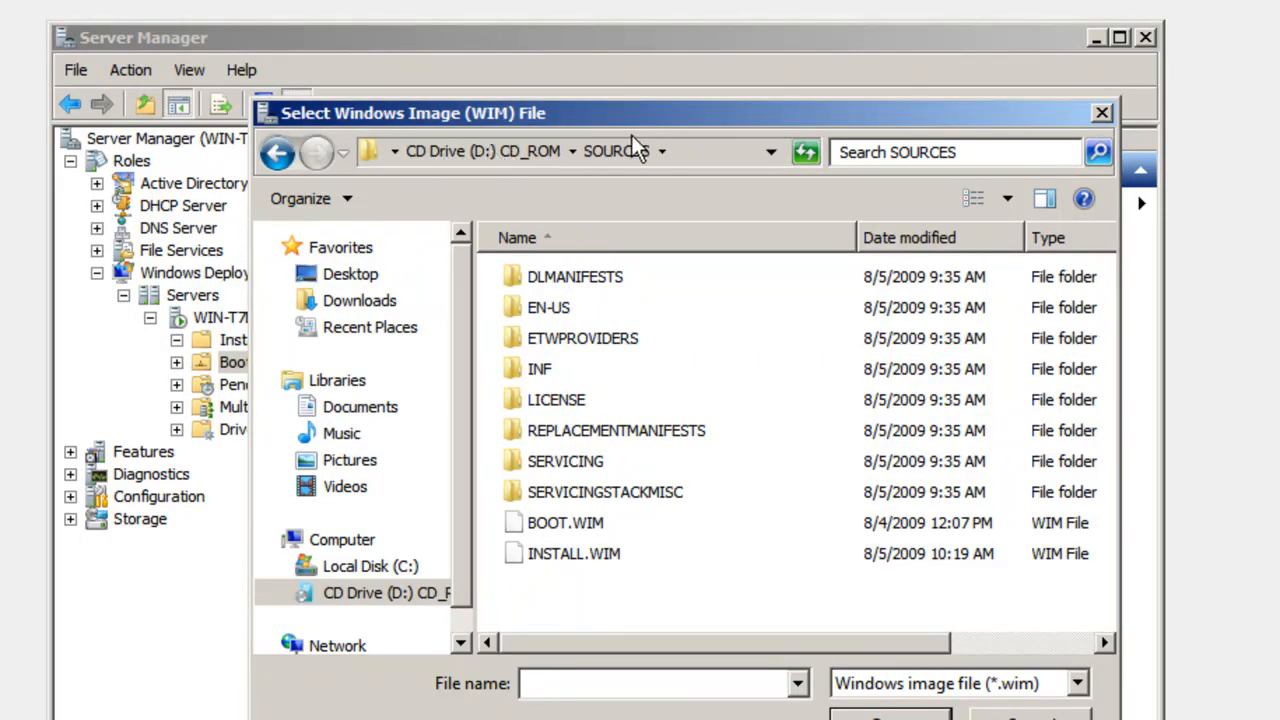
{"action": "left_click", "coordinate": [578, 535]}
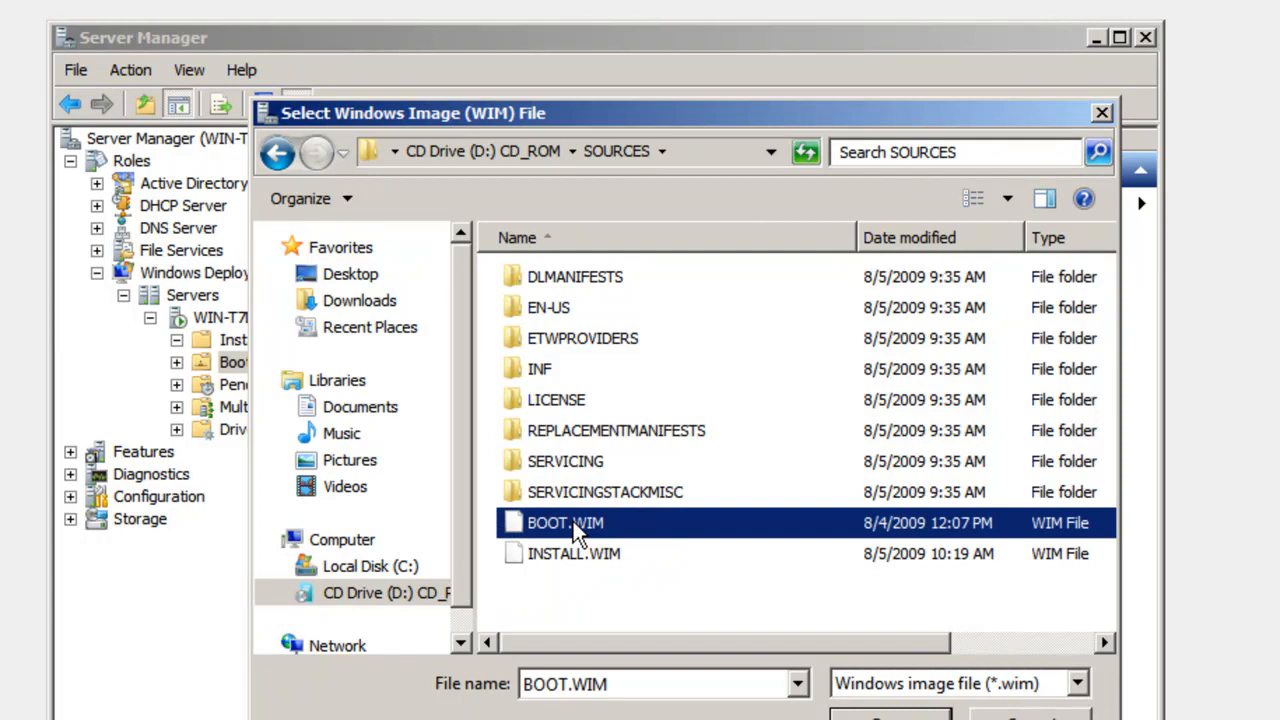
{"action": "double_click", "coordinate": [573, 523]}
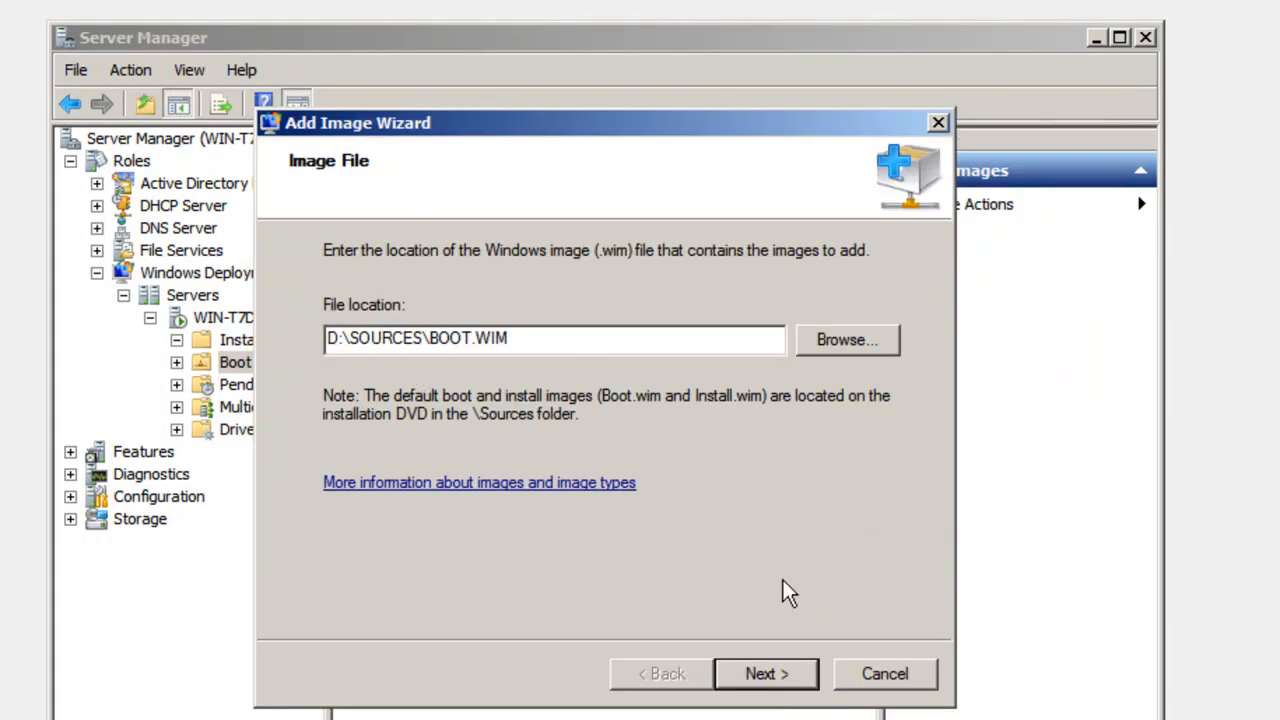
{"action": "left_click", "coordinate": [780, 675]}
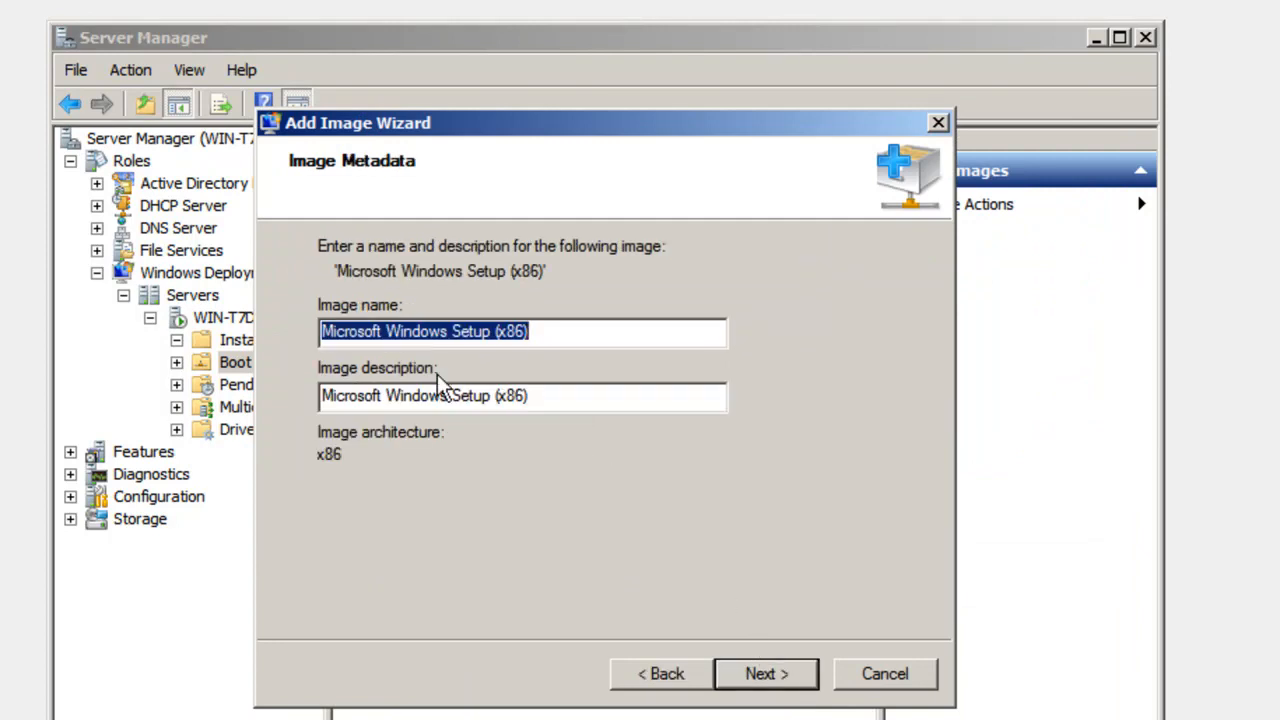
- Keep the default name and description 'Microsoft Windows Setup (x86)' and finish adding the boot image to the server
{"action": "left_click", "coordinate": [742, 672]}
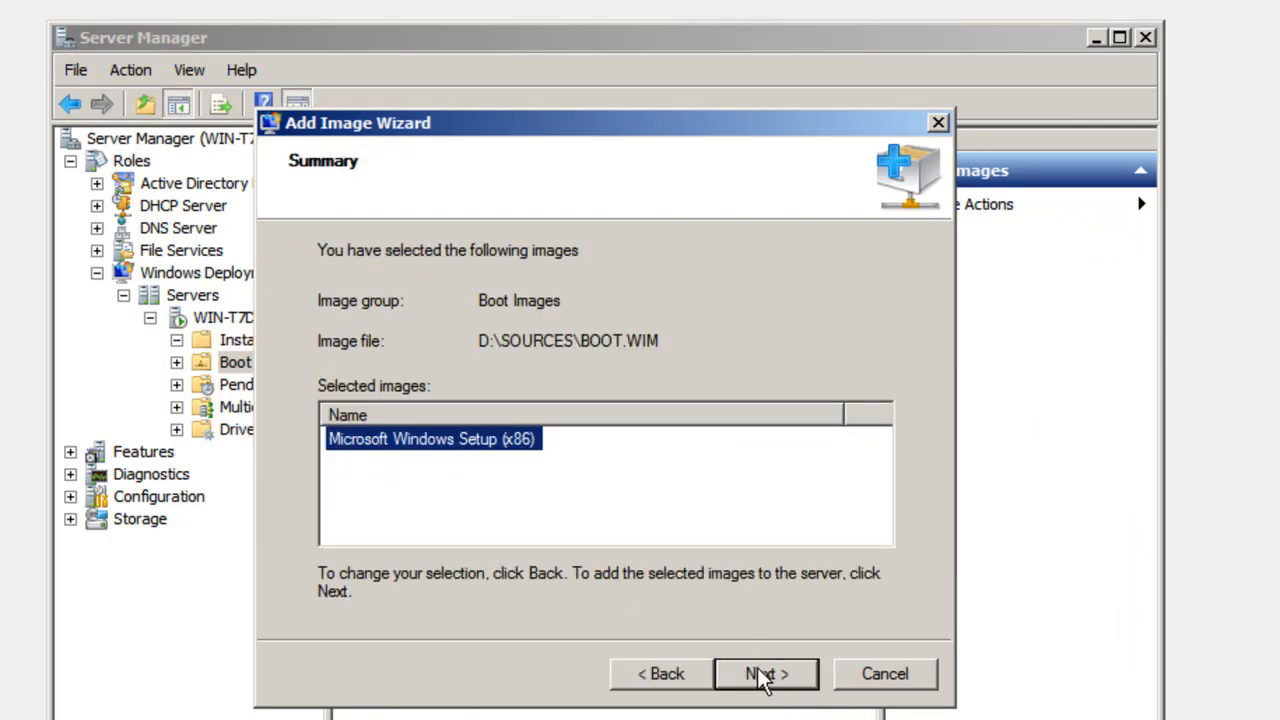
{"action": "left_click", "coordinate": [762, 675]}
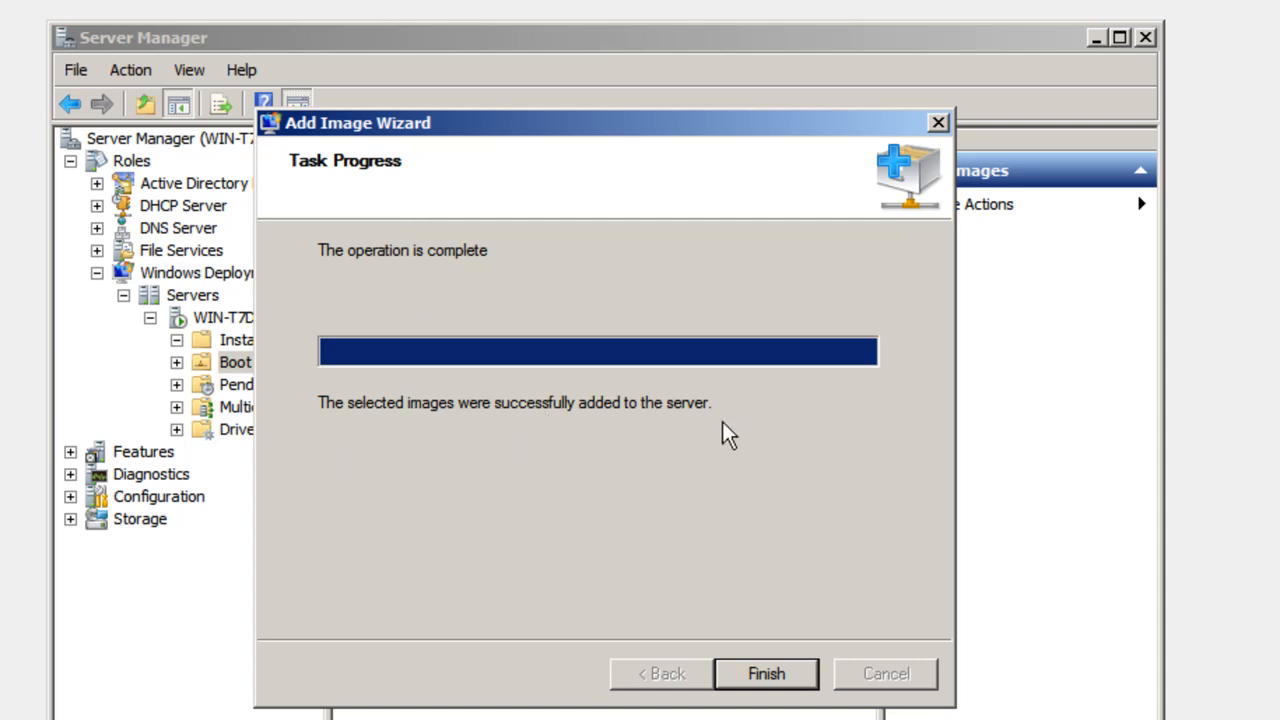
{"action": "left_click", "coordinate": [770, 675]}
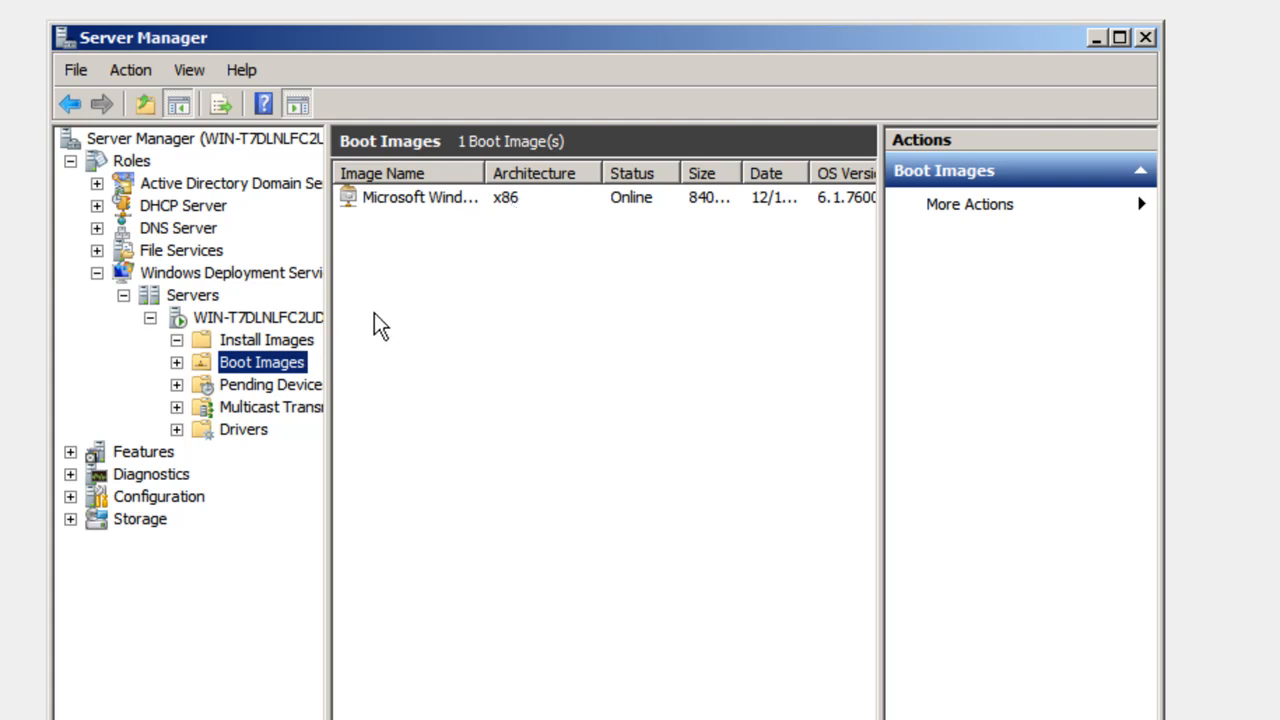
- Start adding an install image in a new image group named ImageGroup1, using D:\SOURCES\INSTALL.WIM as its image file
{"action": "right_click", "coordinate": [256, 342]}
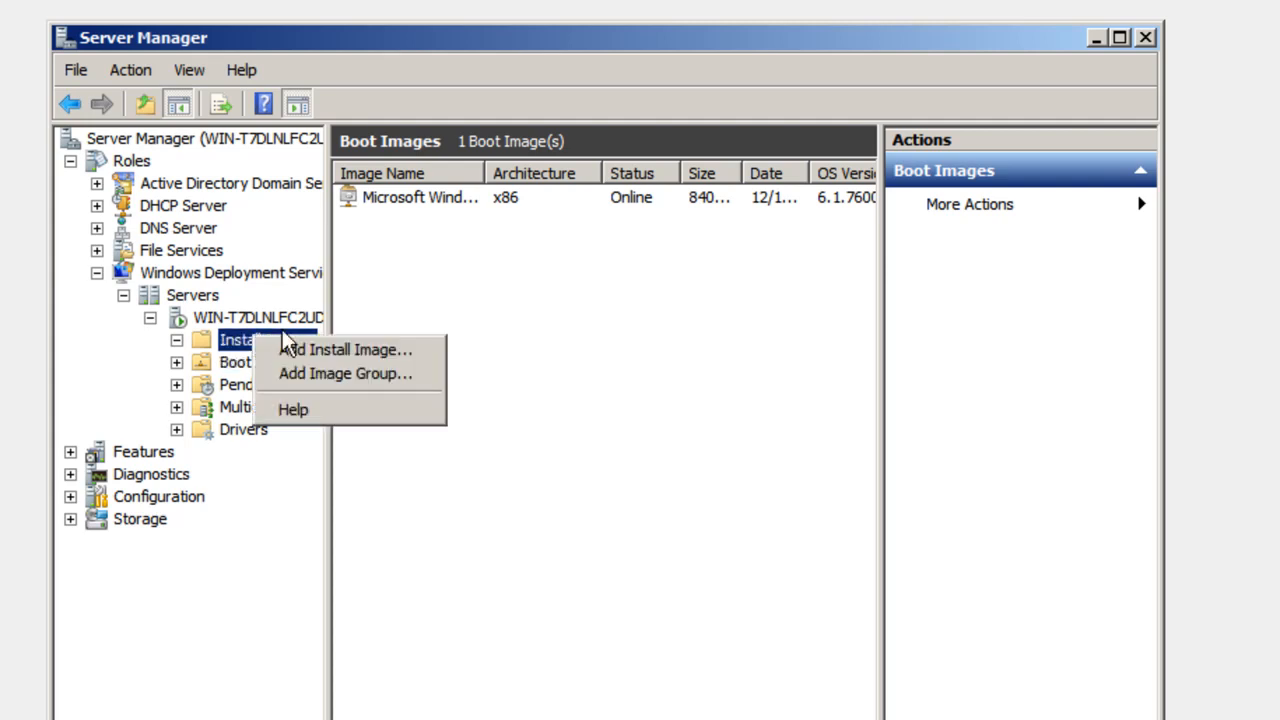
{"action": "left_click", "coordinate": [328, 347]}
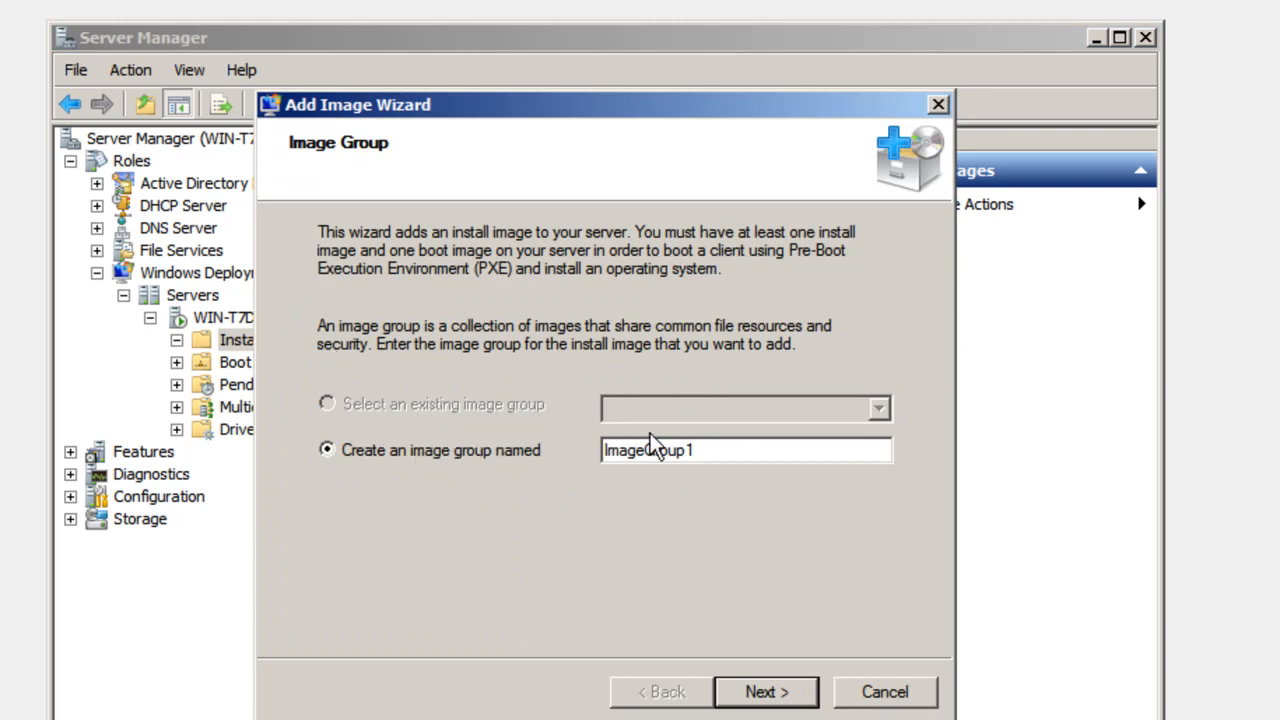
{"action": "left_click", "coordinate": [756, 698]}
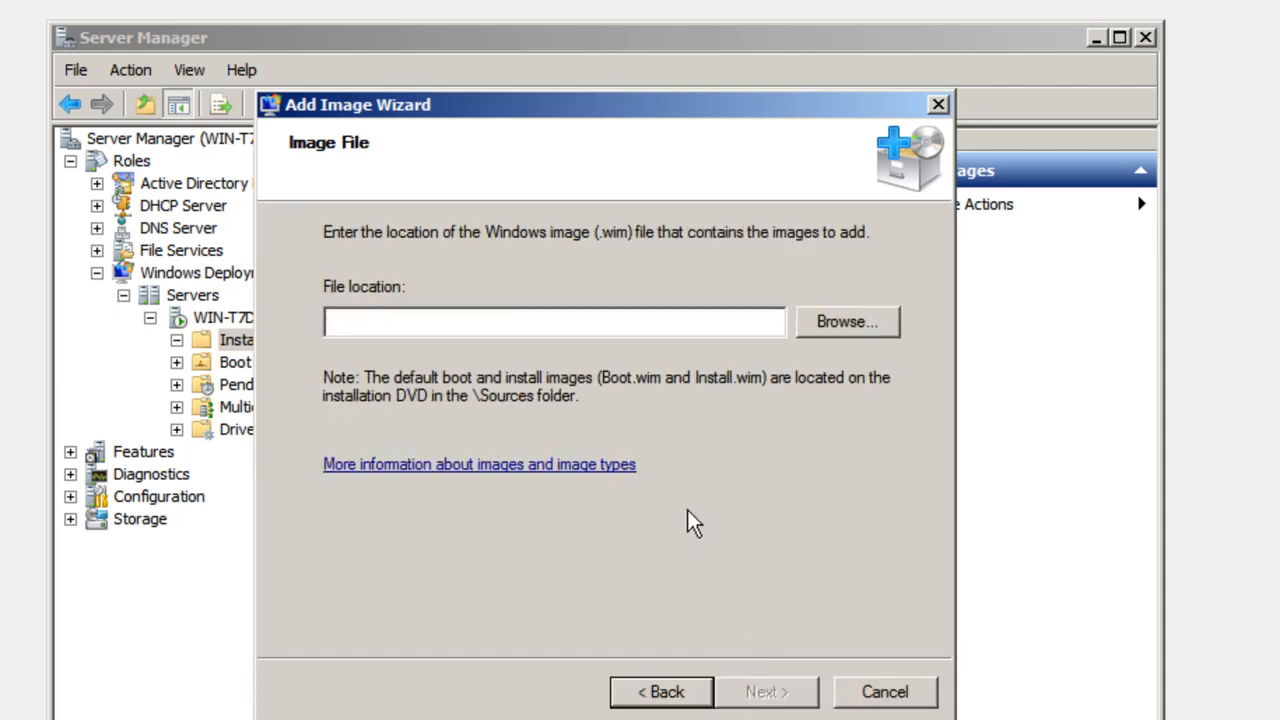
{"action": "left_click", "coordinate": [861, 312]}
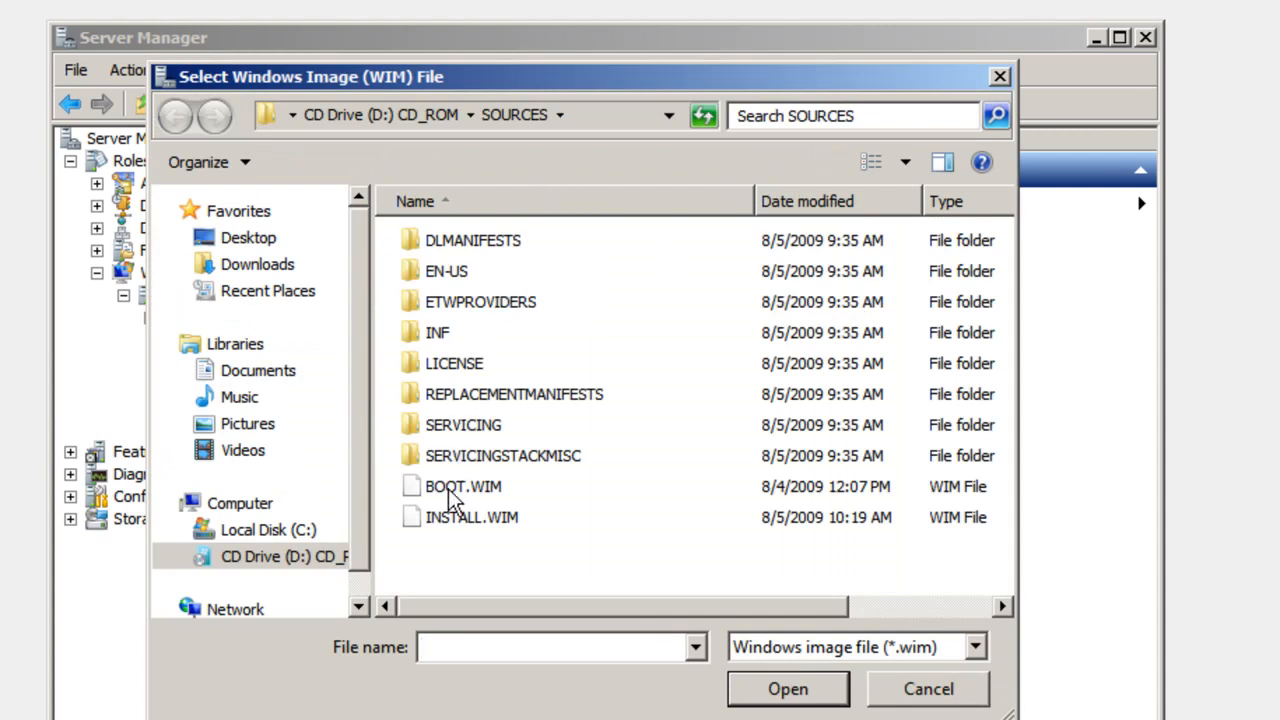
{"action": "double_click", "coordinate": [460, 518]}
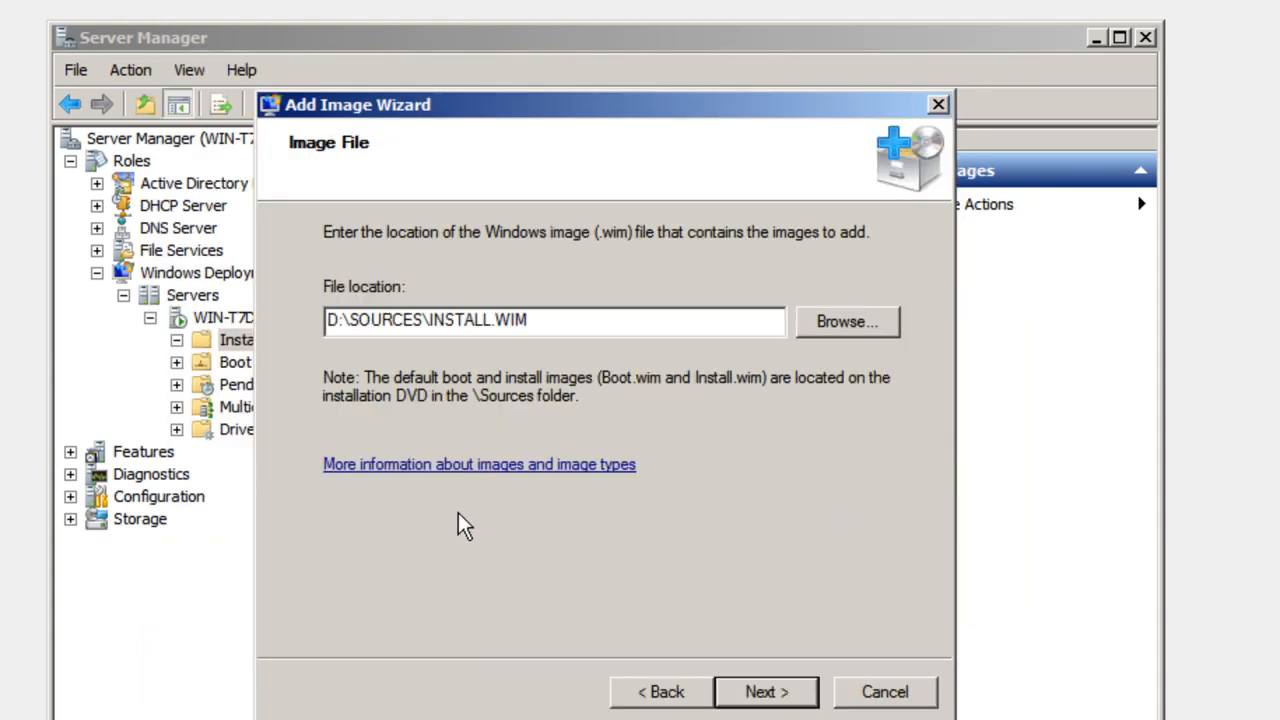
{"action": "left_click", "coordinate": [776, 688]}
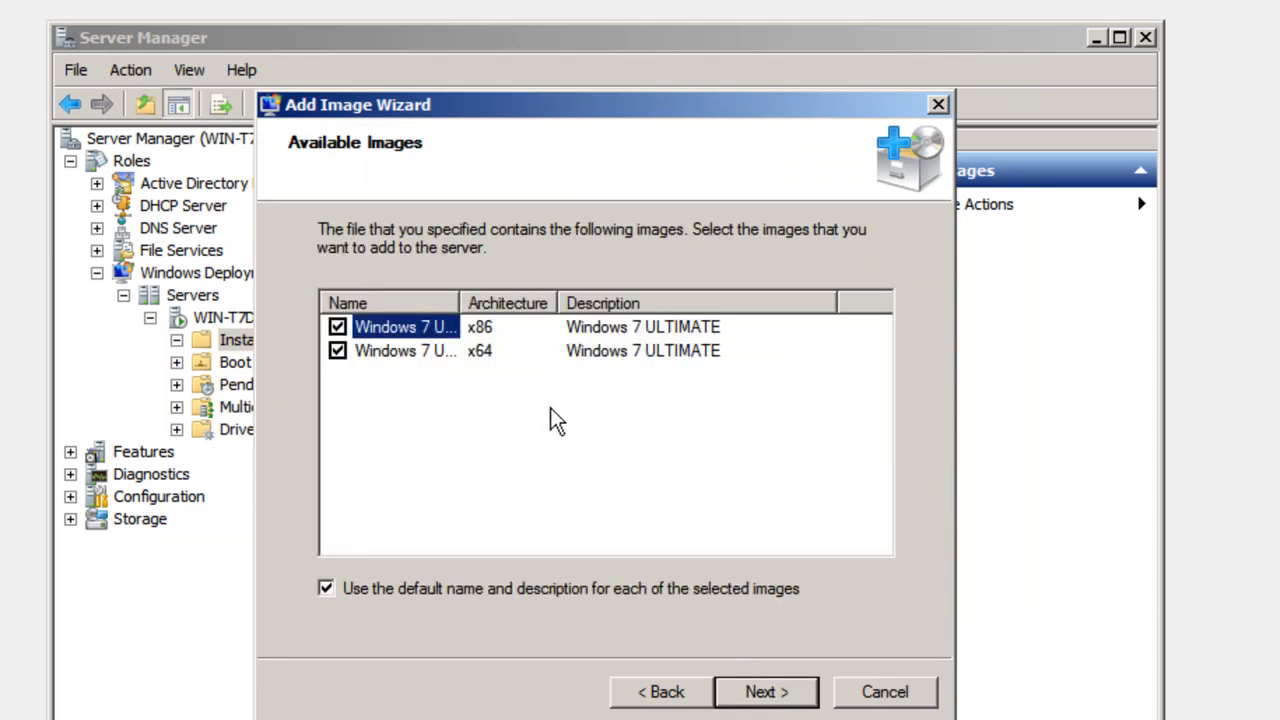
- Select only the 32-bit (x86) Windows 7 Ultimate image with its default name and description, and add it to the server
{"action": "left_click_drag", "start_coordinate": [459, 302], "coordinate": [587, 302]}
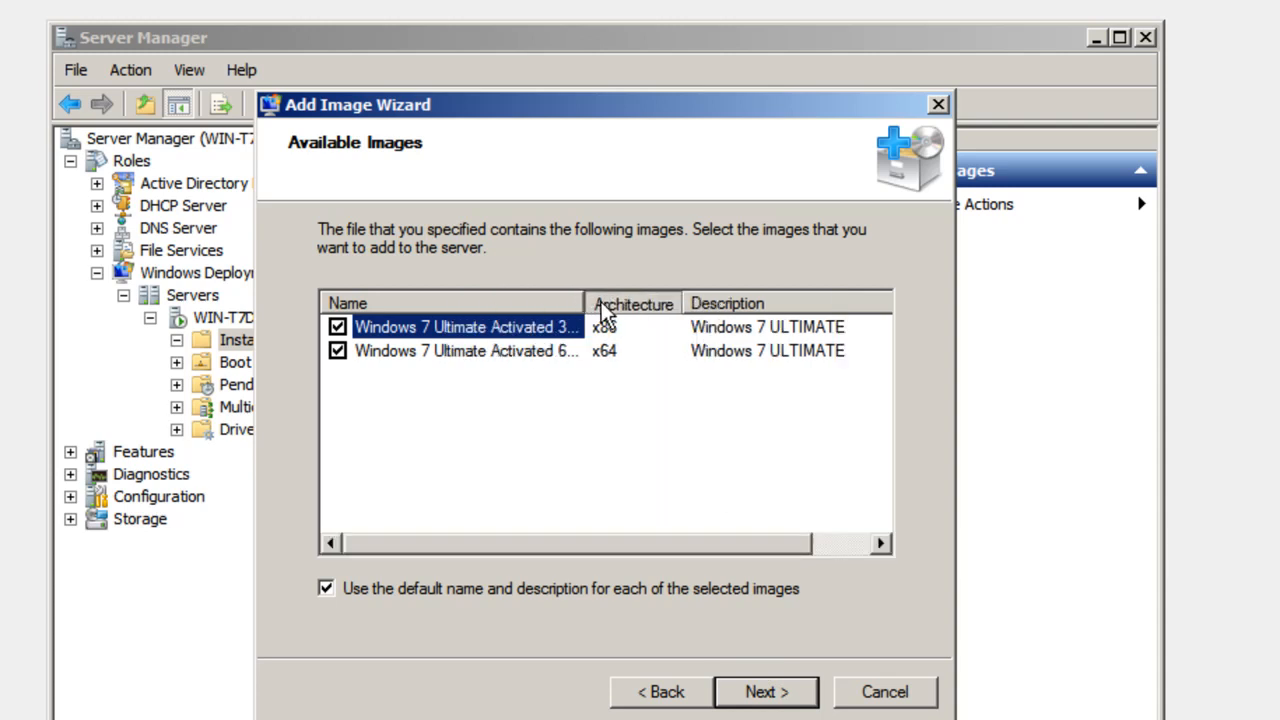
{"action": "left_click_drag", "start_coordinate": [584, 299], "coordinate": [514, 313]}
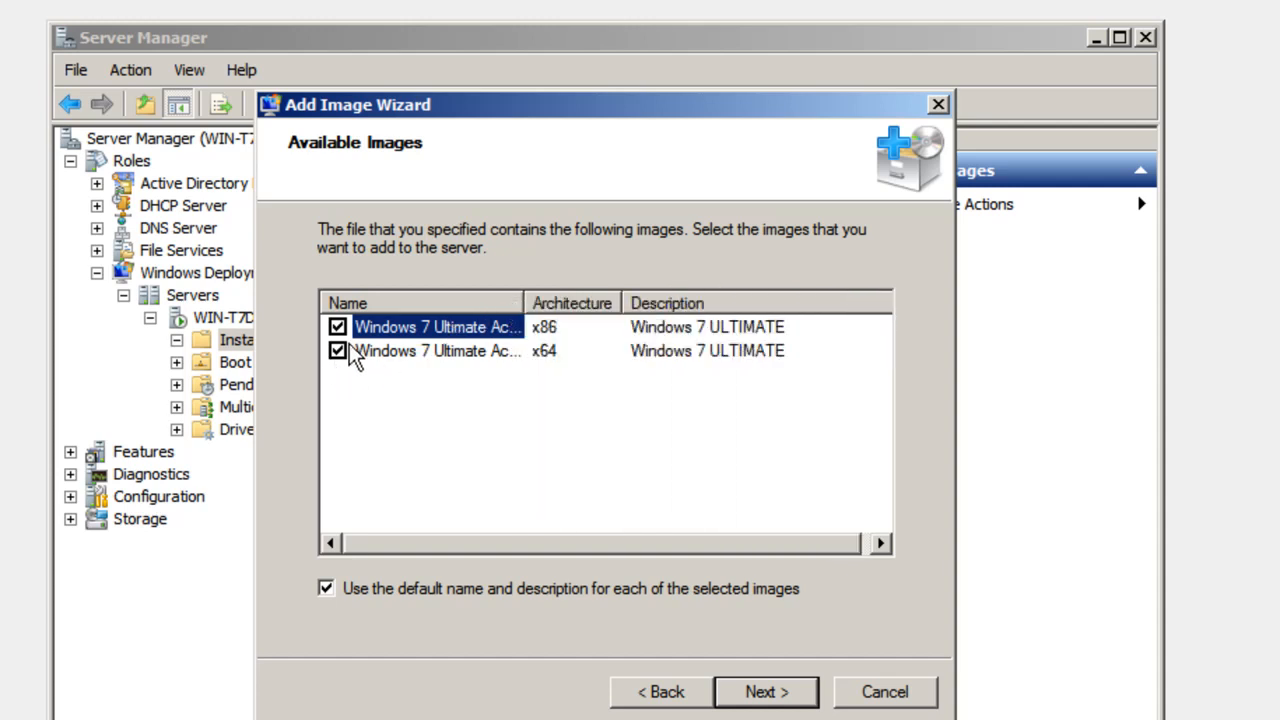
{"action": "left_click", "coordinate": [760, 690]}
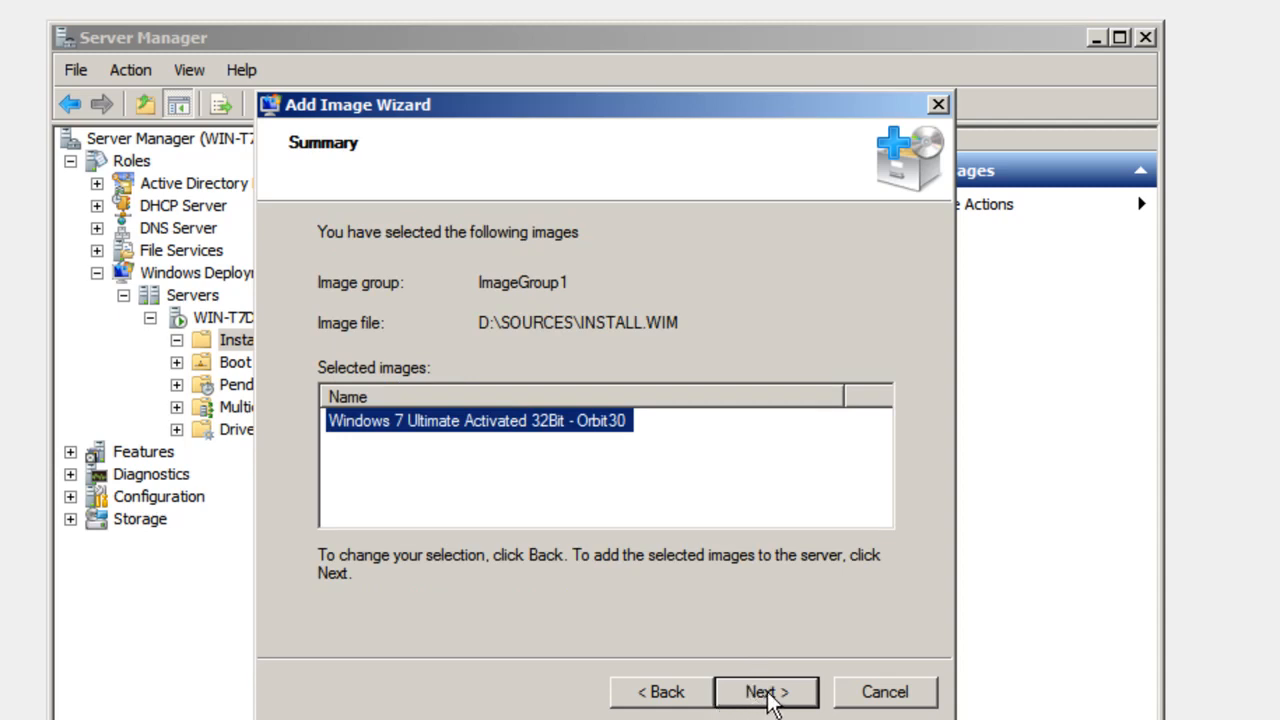
{"action": "left_click", "coordinate": [766, 698]}
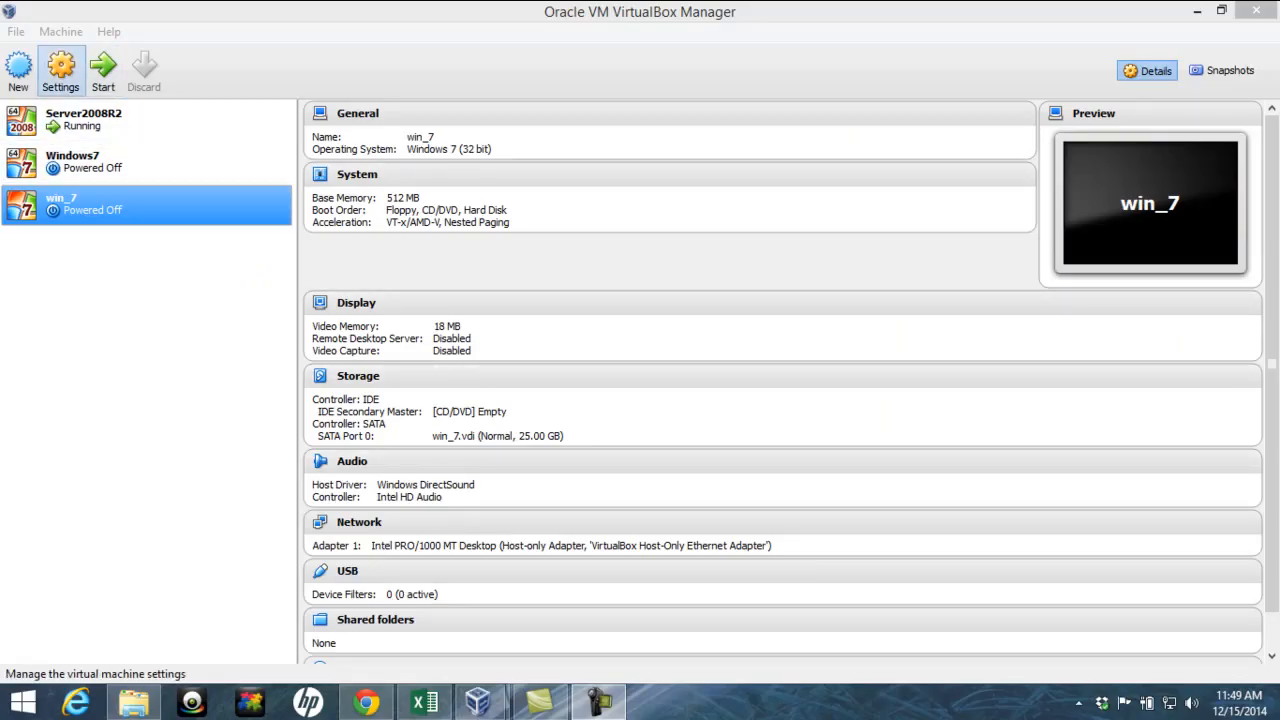
- In VirtualBox Manager, review the win_7 machine's Adapter 1 attachment, adapter name and advanced network options, and accept the settings
{"action": "left_click", "coordinate": [60, 70]}
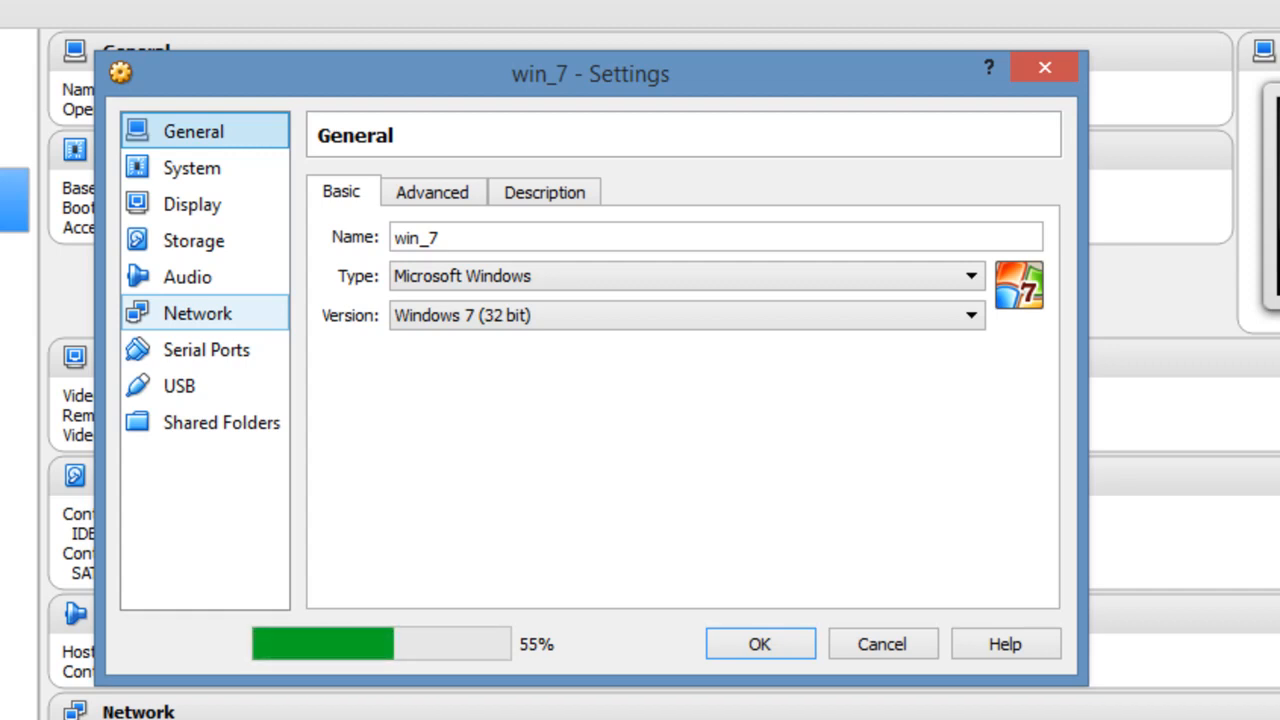
{"action": "left_click", "coordinate": [198, 313]}
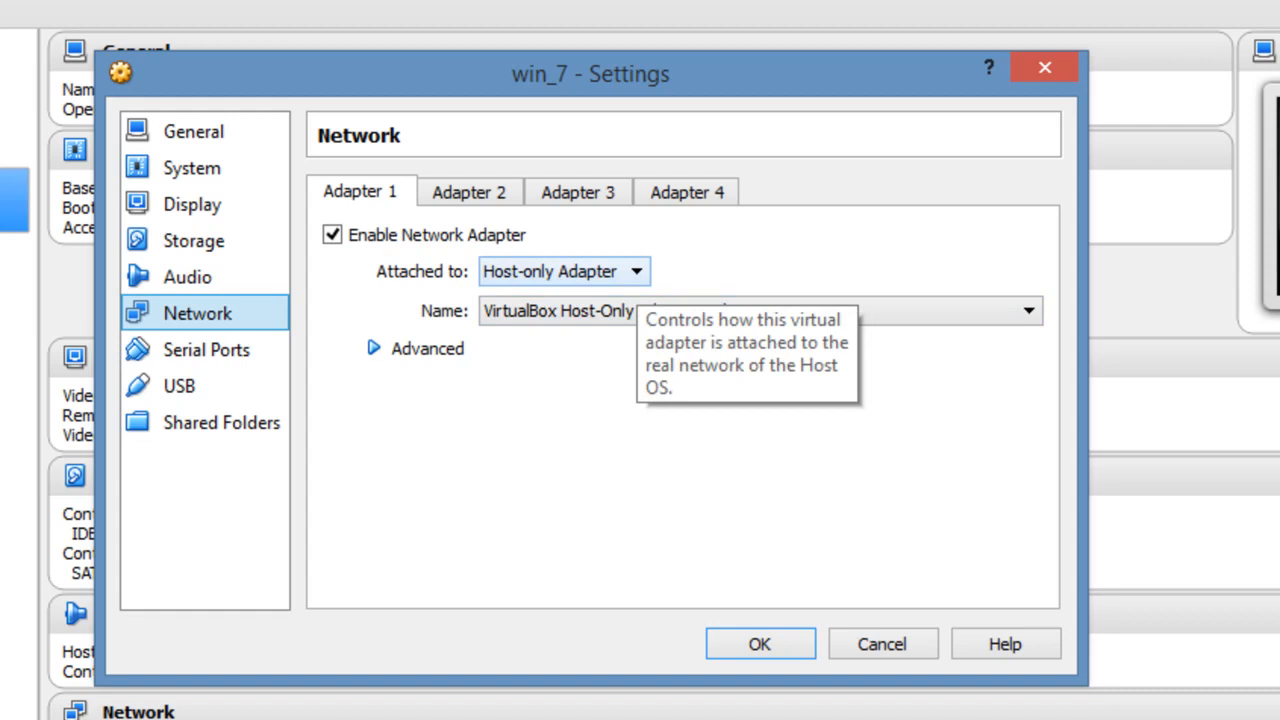
{"action": "left_click", "coordinate": [635, 273]}
{"action": "left_click", "coordinate": [635, 273]}
{"action": "left_click", "coordinate": [690, 311]}
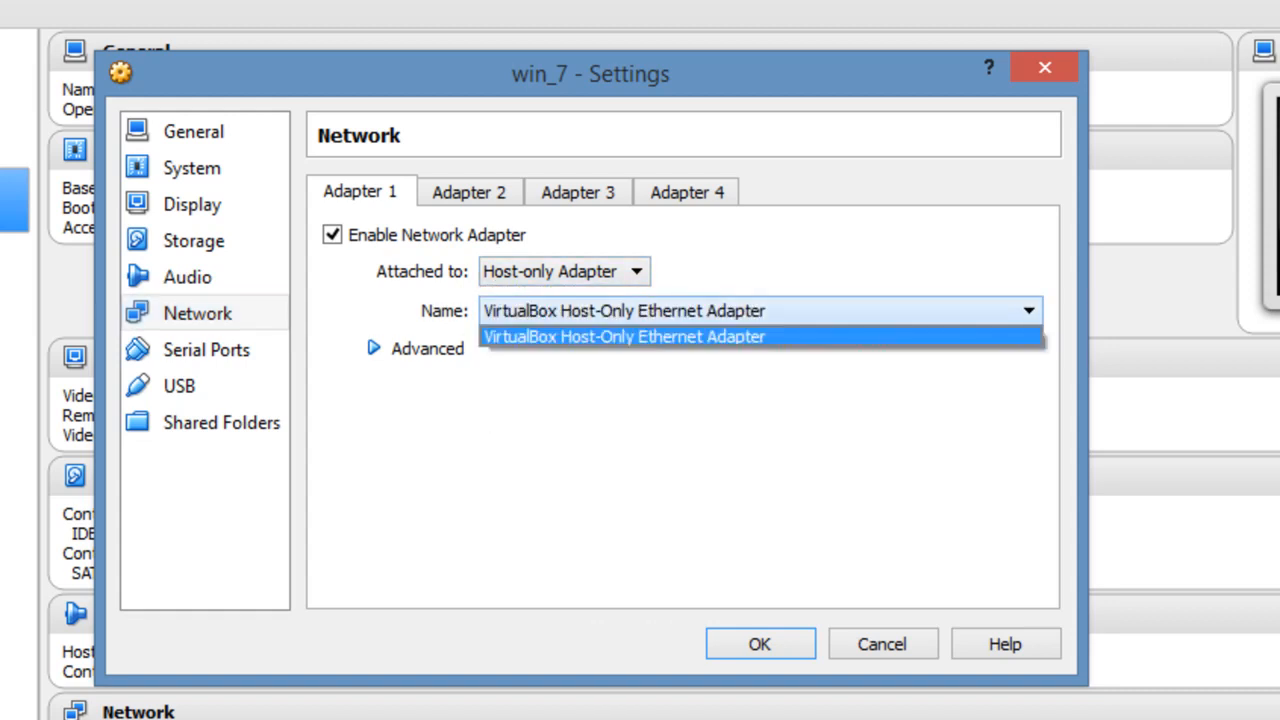
{"action": "left_click", "coordinate": [690, 311]}
{"action": "left_click", "coordinate": [373, 348]}
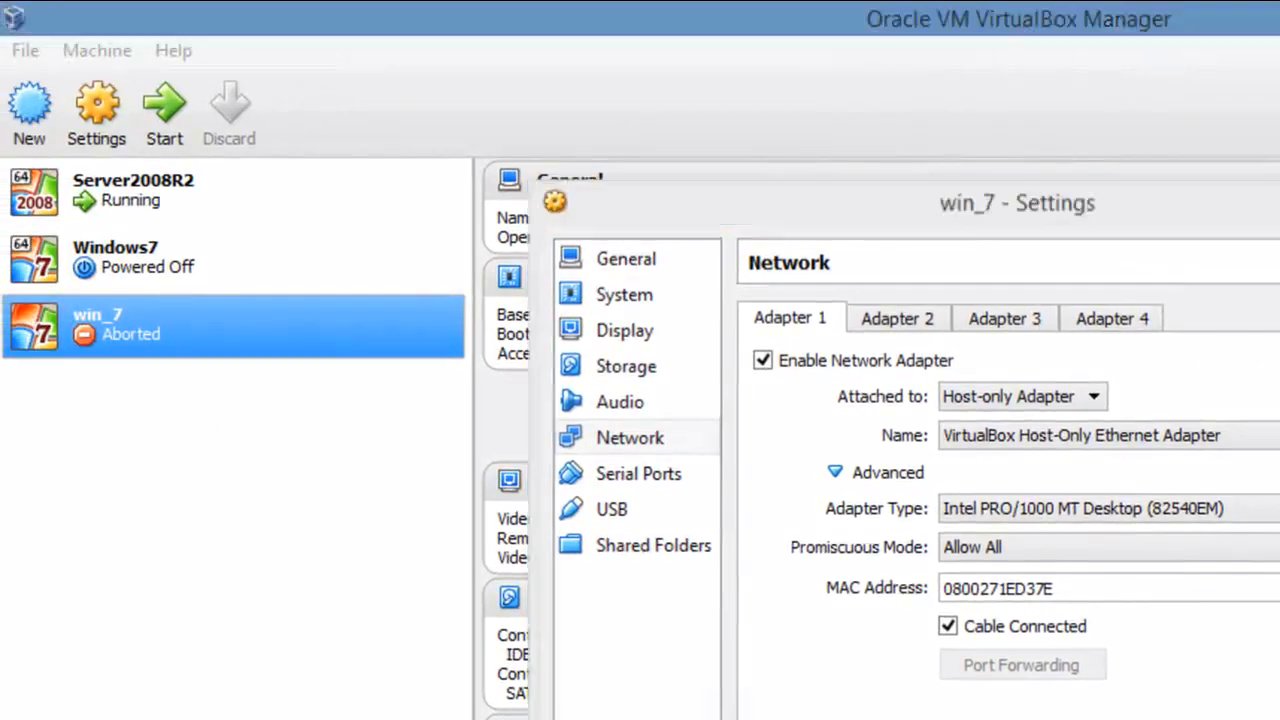
{"action": "left_click", "coordinate": [760, 644]}
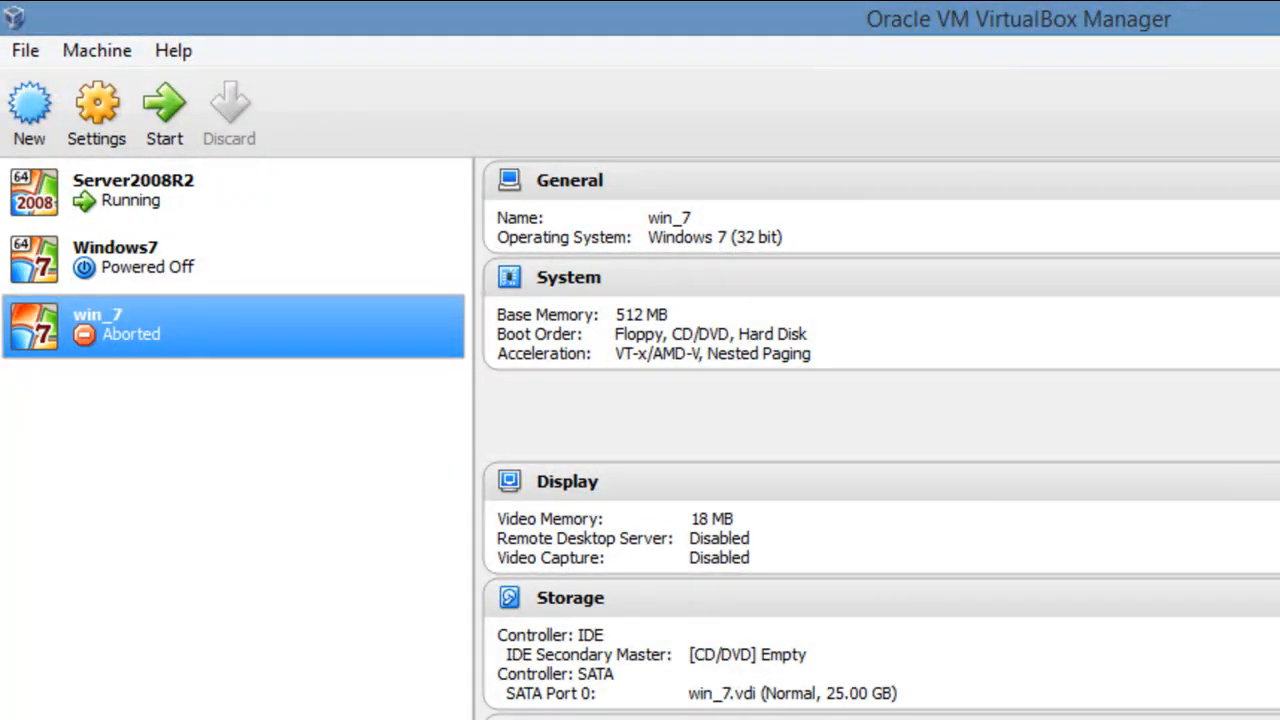
- Start the win_7 virtual machine in Scale mode and boot it from the LAN through the temporary boot device selection
{"action": "left_click", "coordinate": [164, 113]}
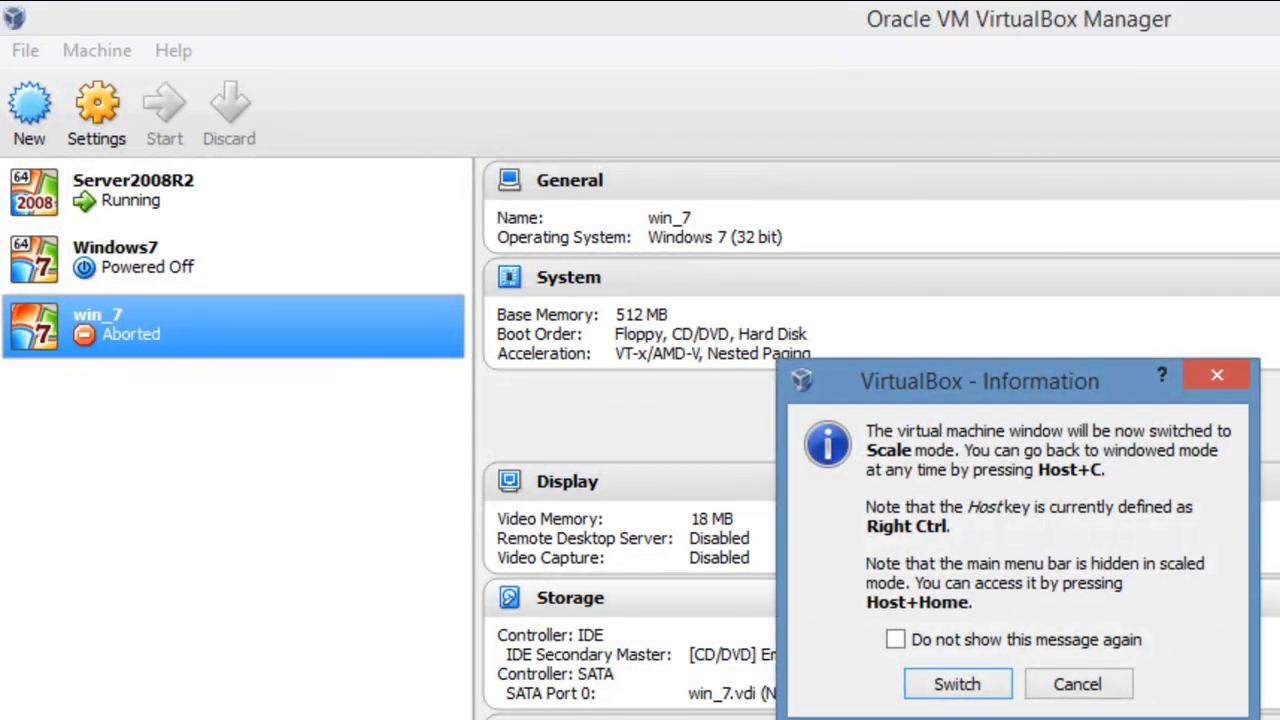
{"action": "key", "text": "Return"}
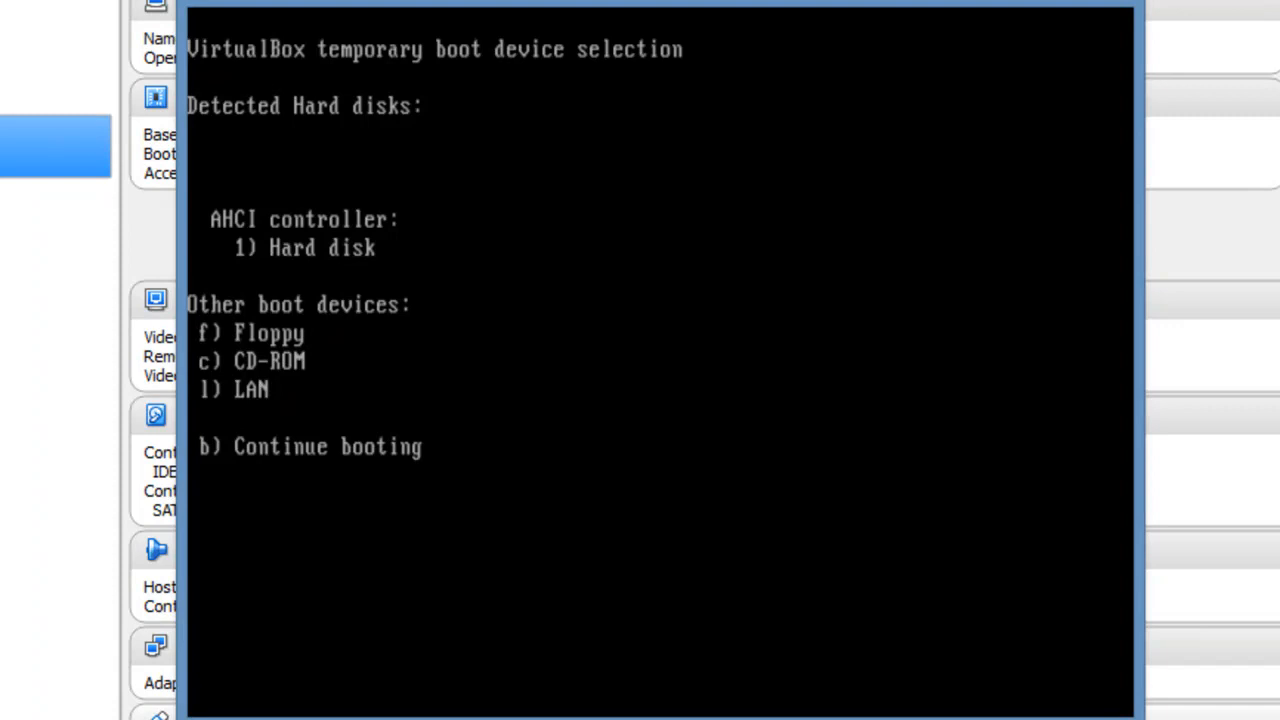
{"action": "key", "text": "l"}
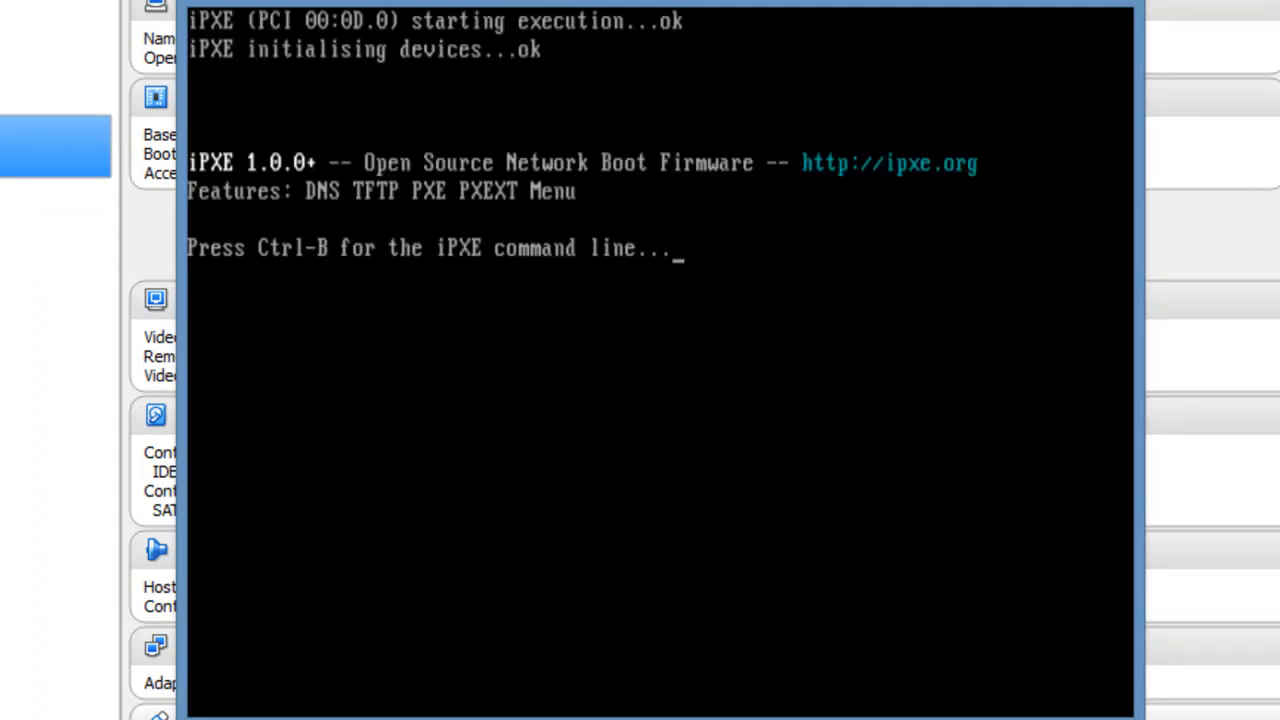